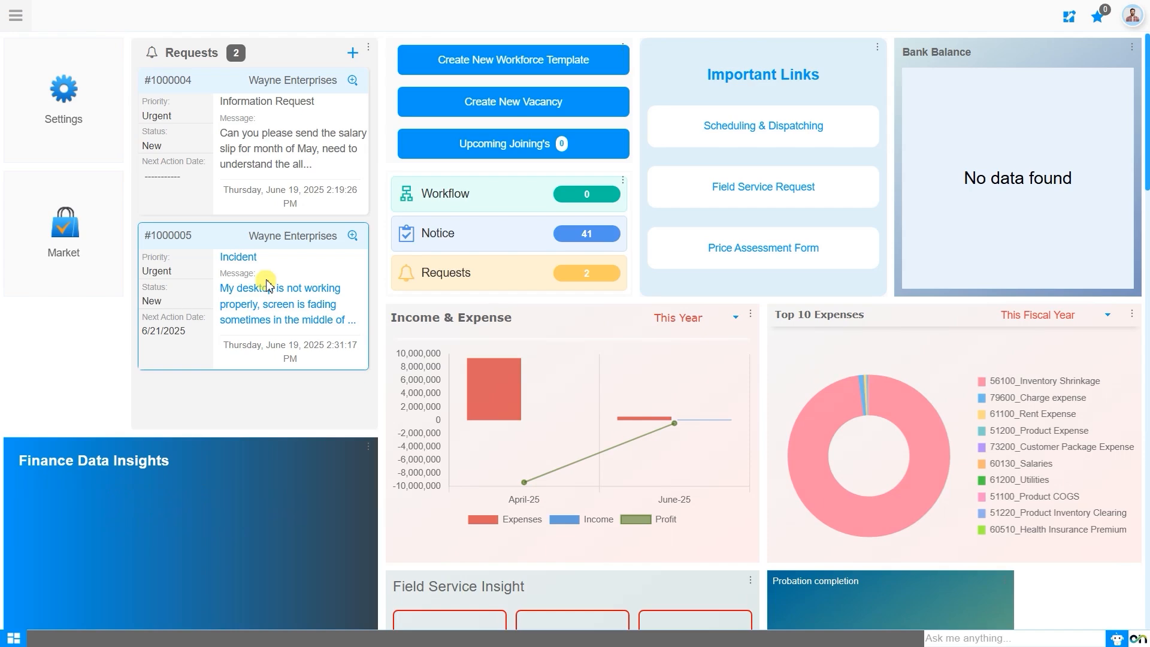
Step: Open the main menu of application modules
click(17, 15)
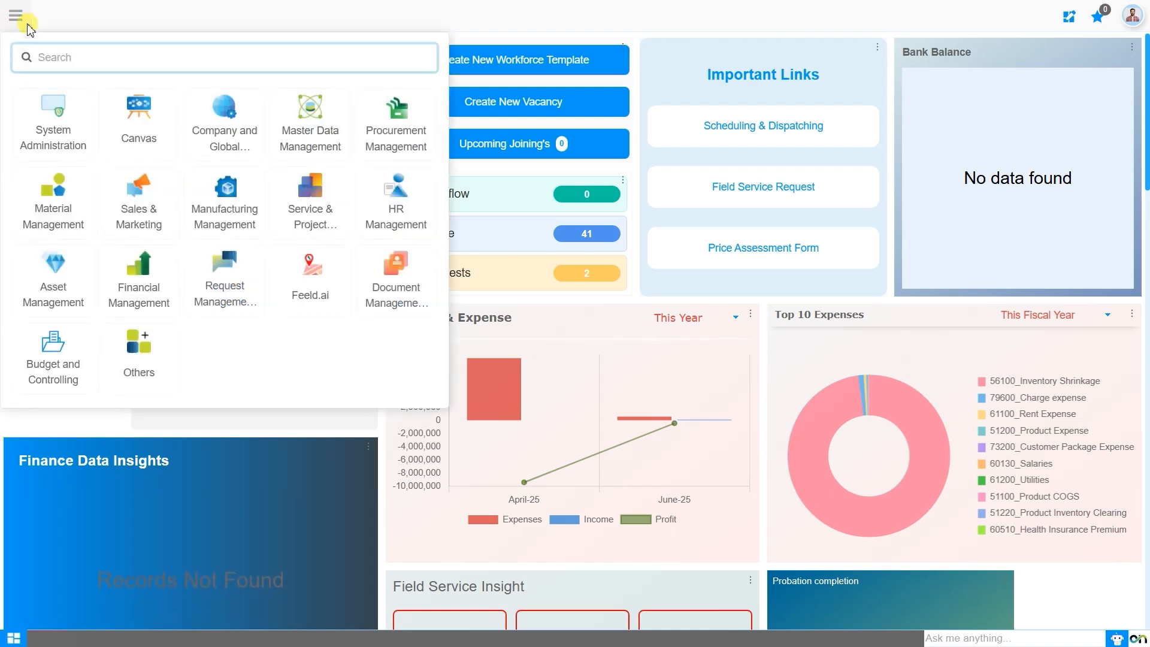
text(product )
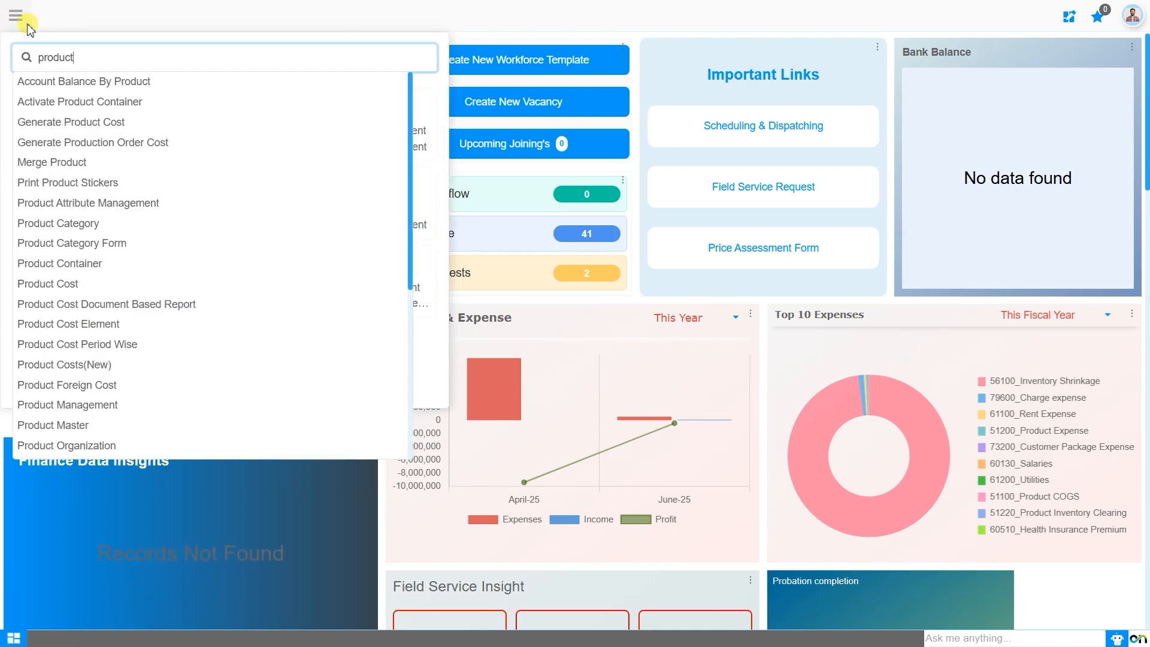
text(mas)
key(BackSpace)
key(BackSpace)
key(BackSpace)
key(BackSpace)
key(BackSpace)
key(BackSpace)
key(BackSpace)
key(BackSpace)
key(BackSpace)
key(BackSpace)
key(BackSpace)
Step: Open the Product Master window in the Product Management area of Master Data Management
click(323, 140)
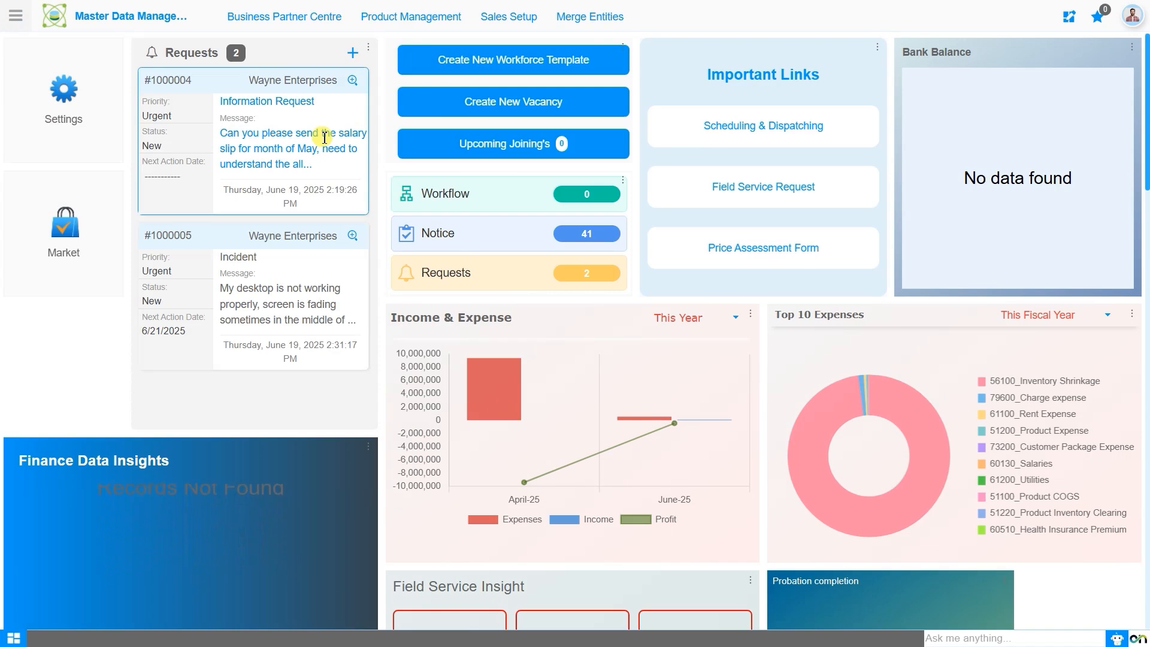
click(414, 17)
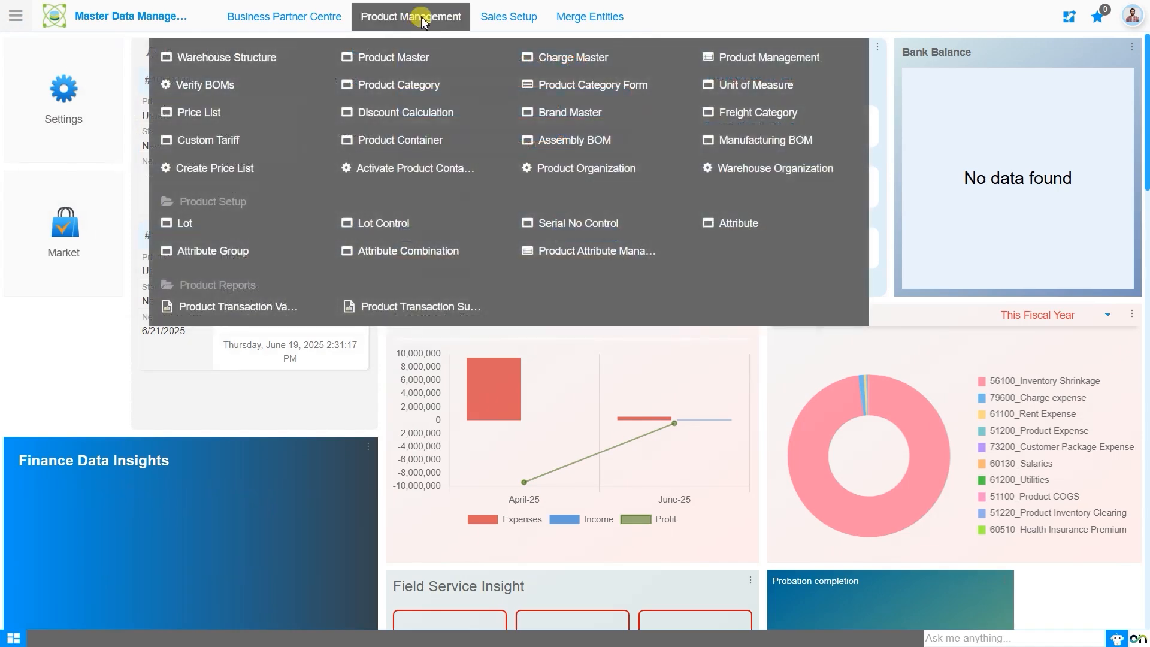
click(415, 60)
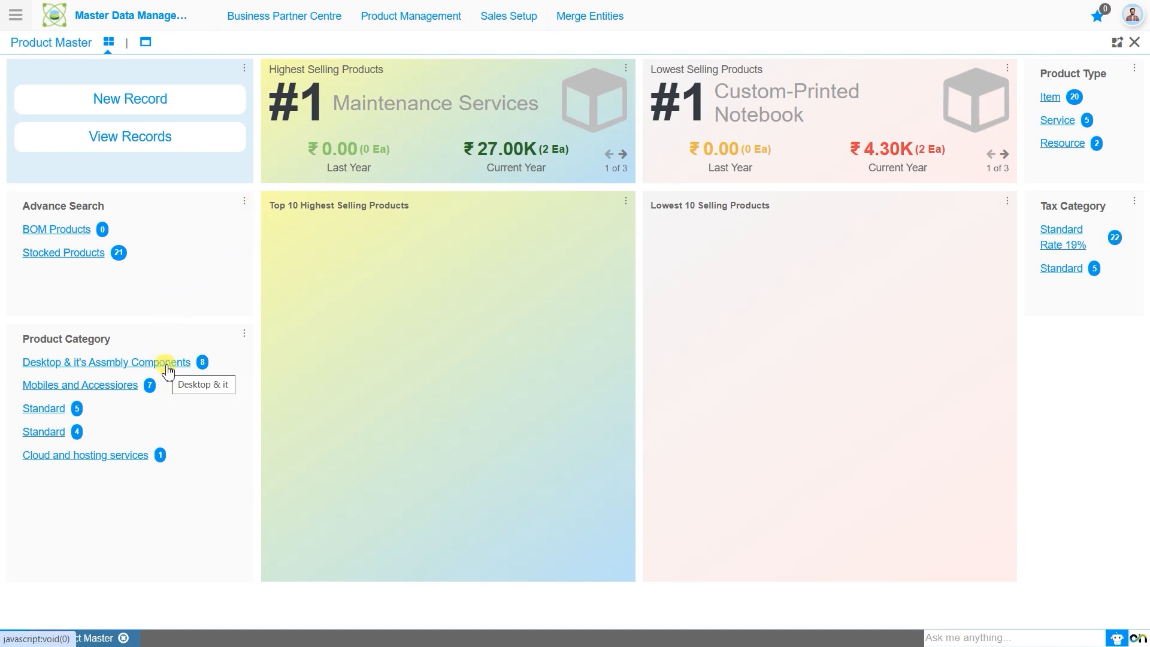
Step: Review the first product's details in the Desktop & it's Assmbly Components category and return to the product list
click(167, 370)
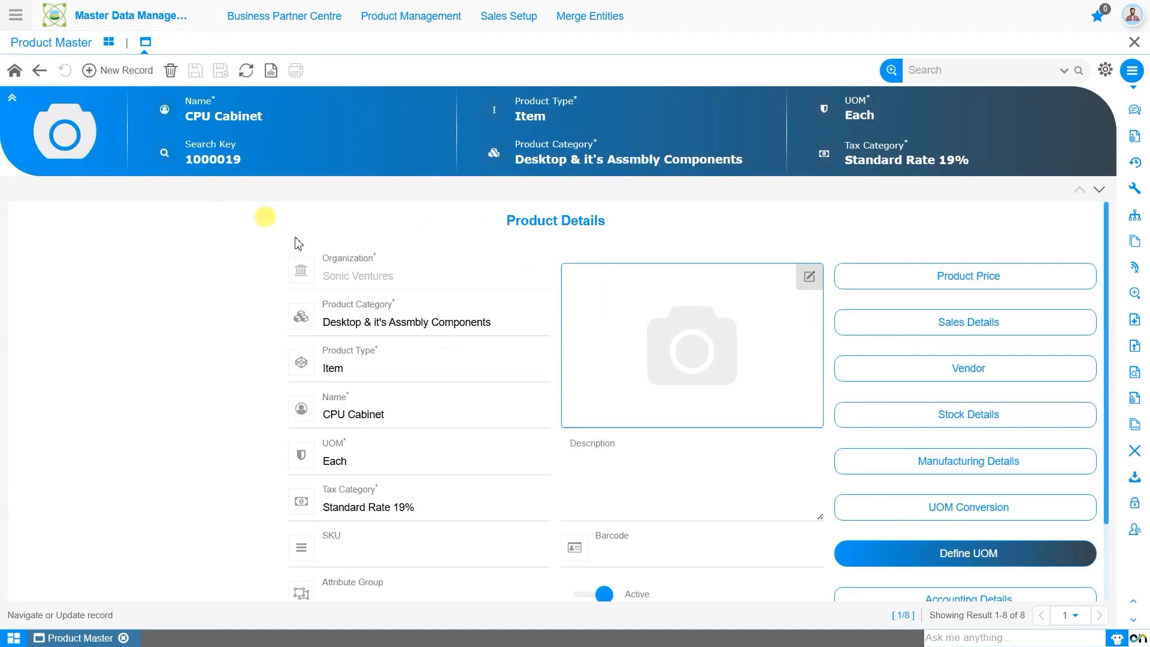
scroll(229, 298, down, 1)
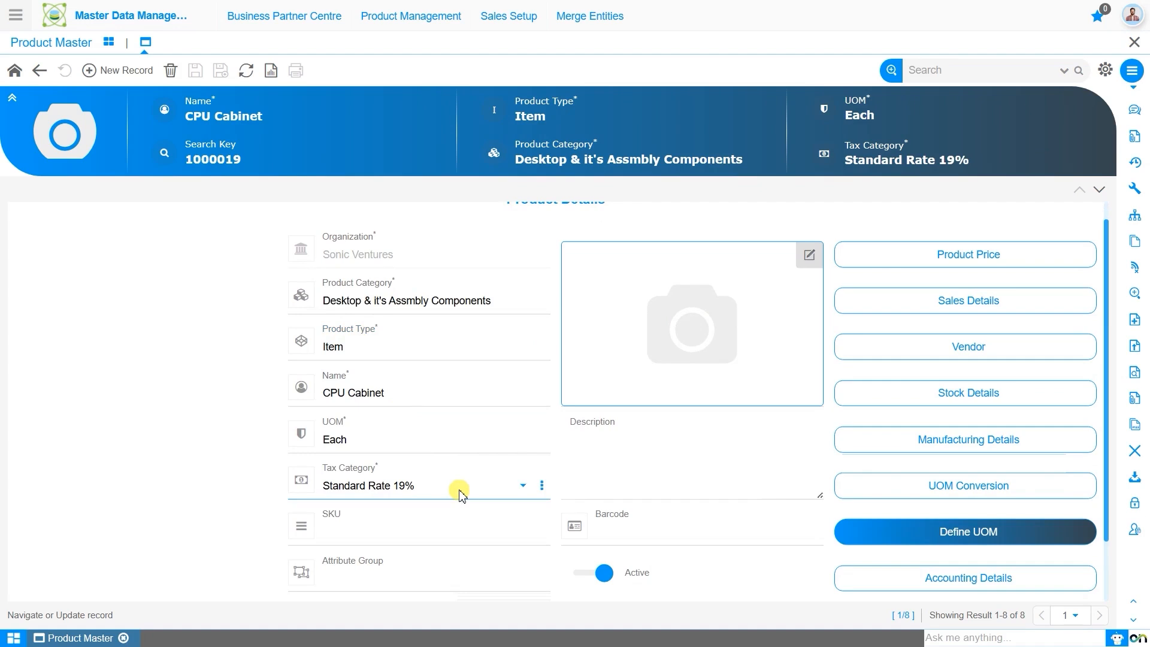
scroll(190, 411, up, 1)
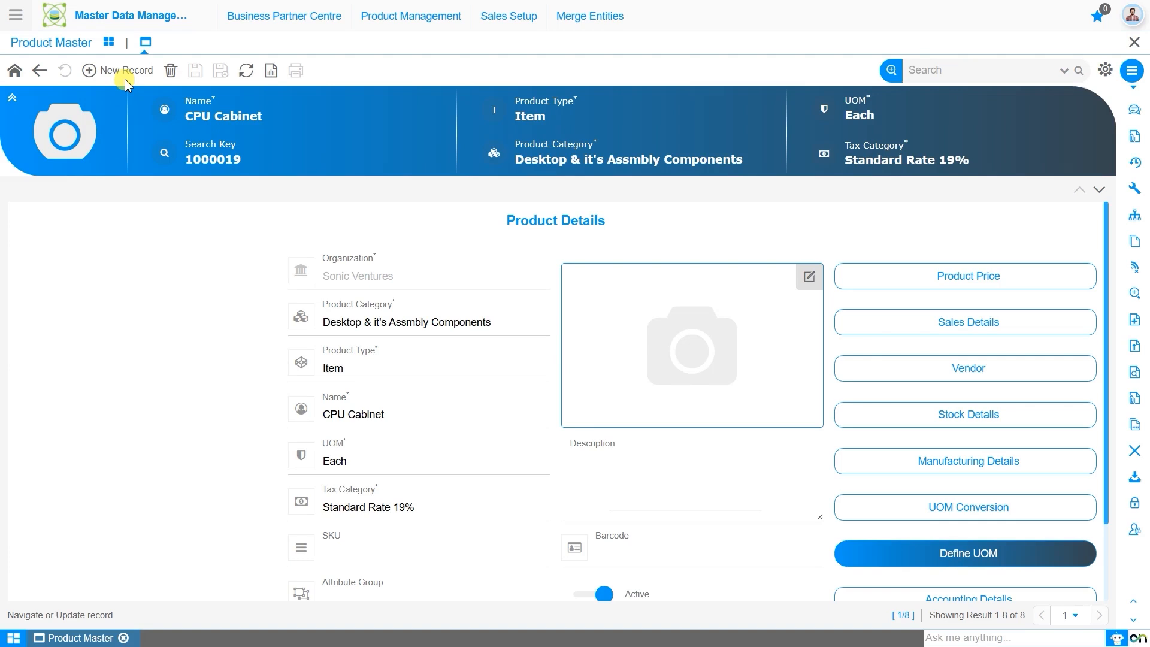
click(42, 73)
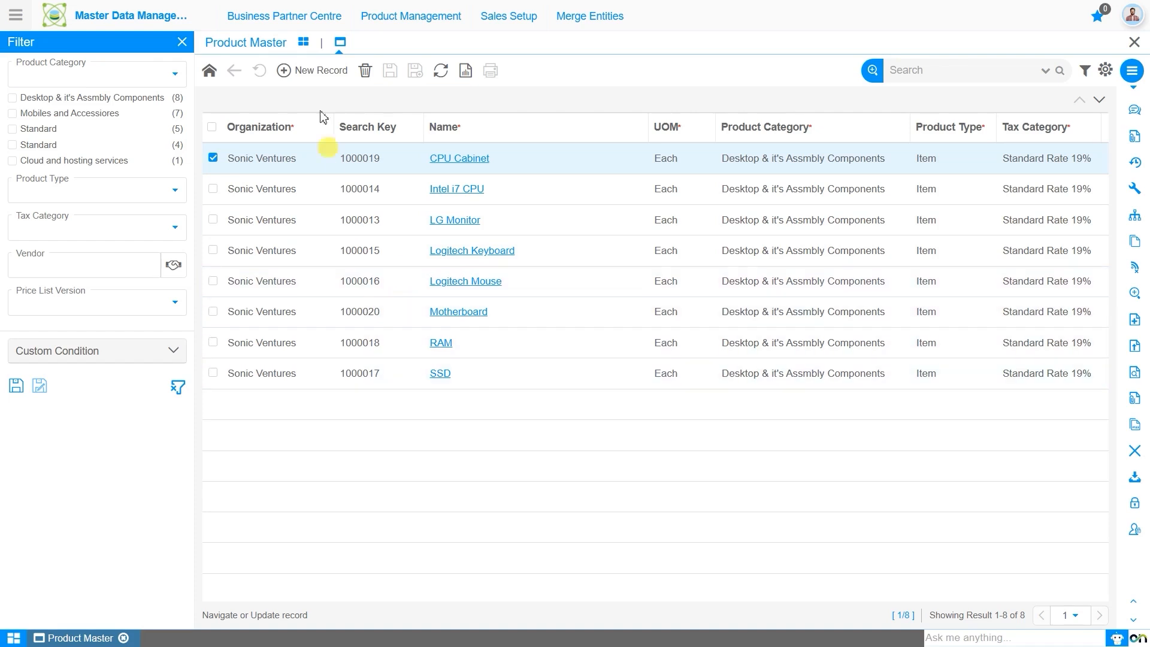
Step: Create and save a new product named Desktop in the Desktop & it's Assmbly Components category
click(313, 74)
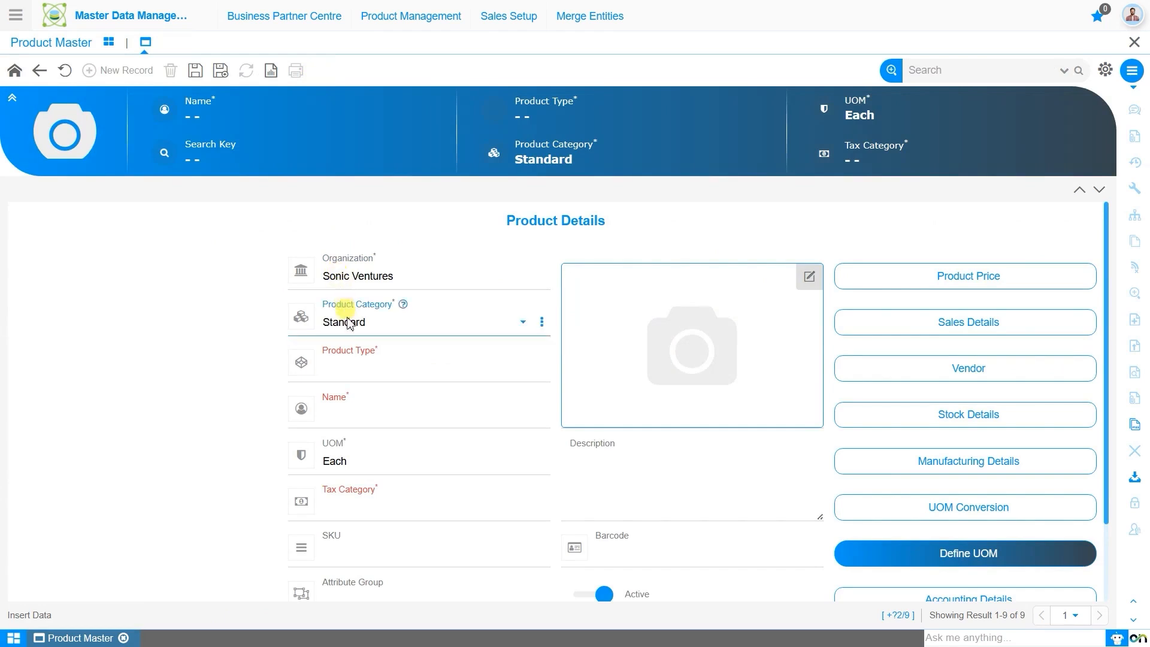
click(390, 327)
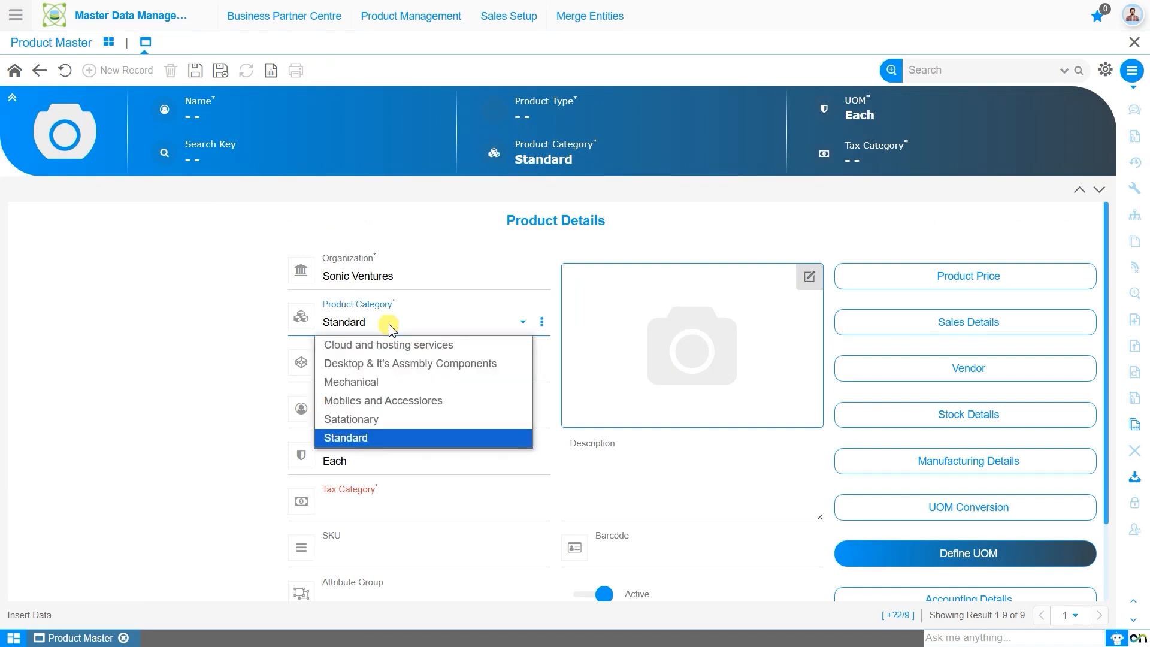
click(418, 364)
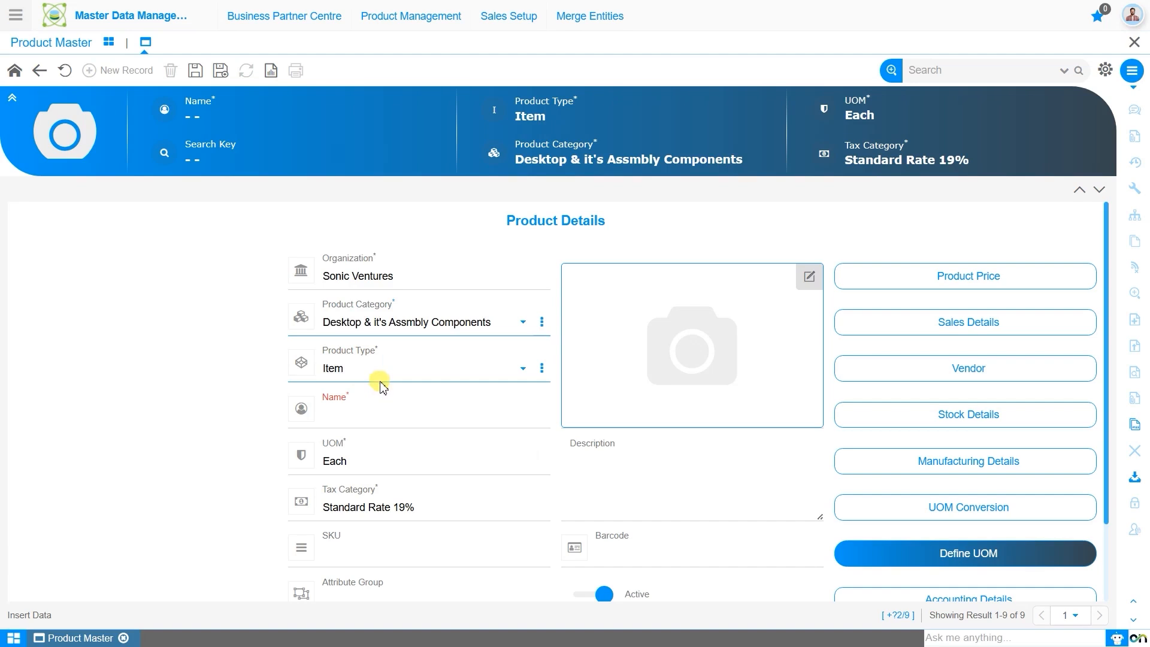
click(387, 408)
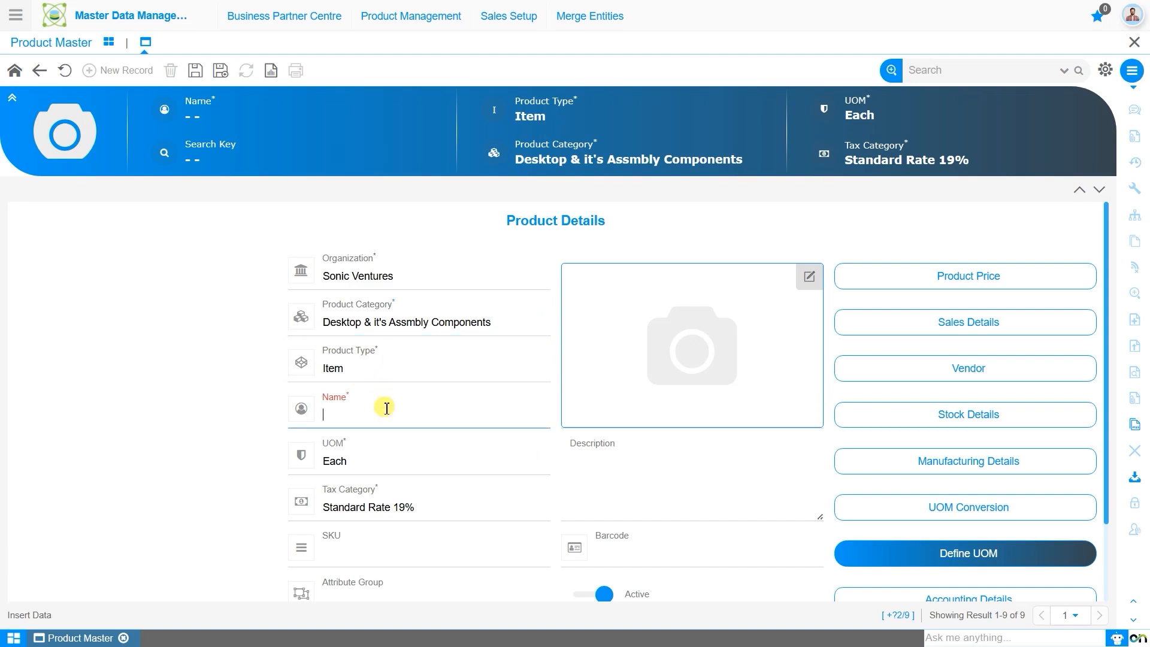
text(Desktop)
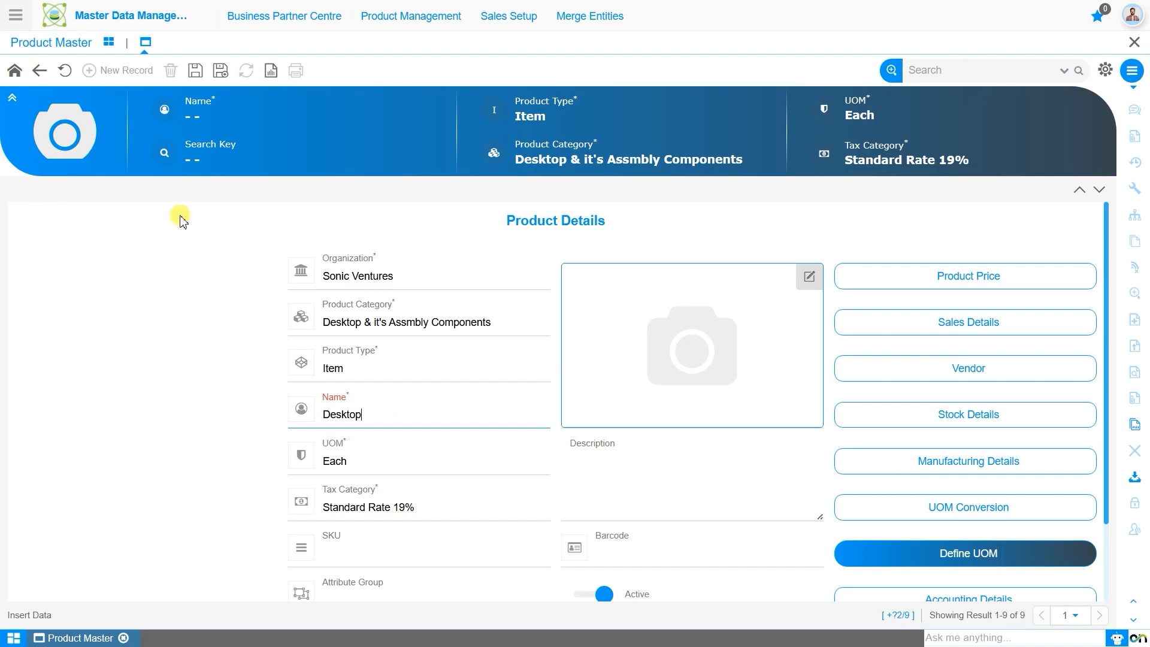
click(195, 72)
click(197, 78)
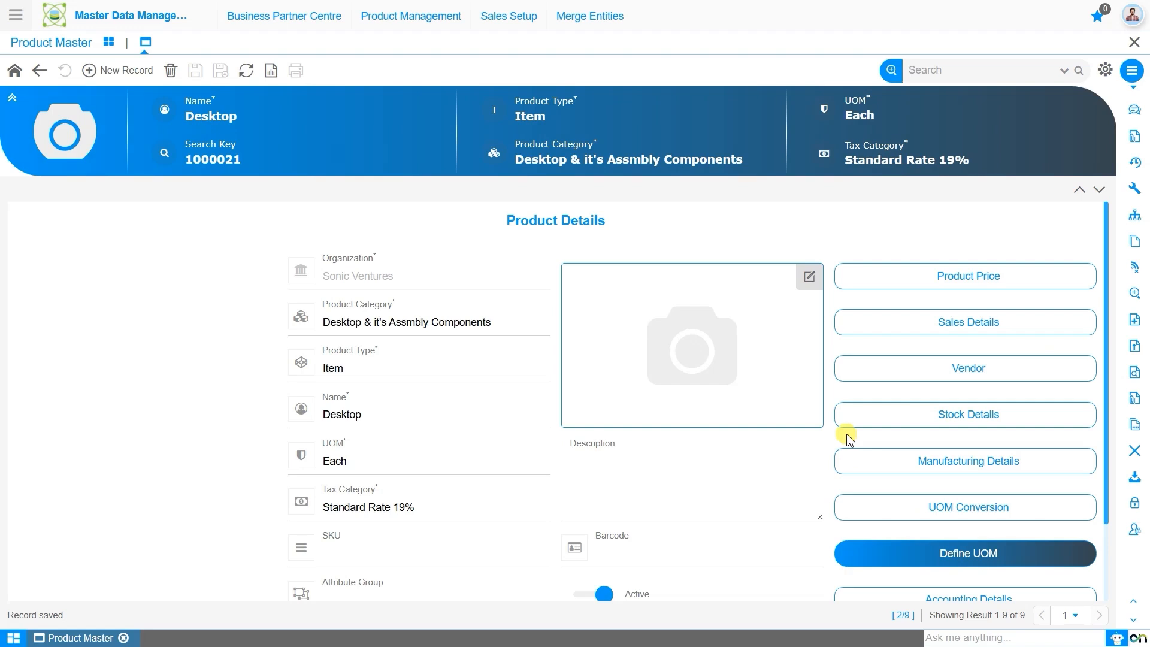
Step: Enable Bill of Materials in the Desktop product's manufacturing details and save the record
click(999, 464)
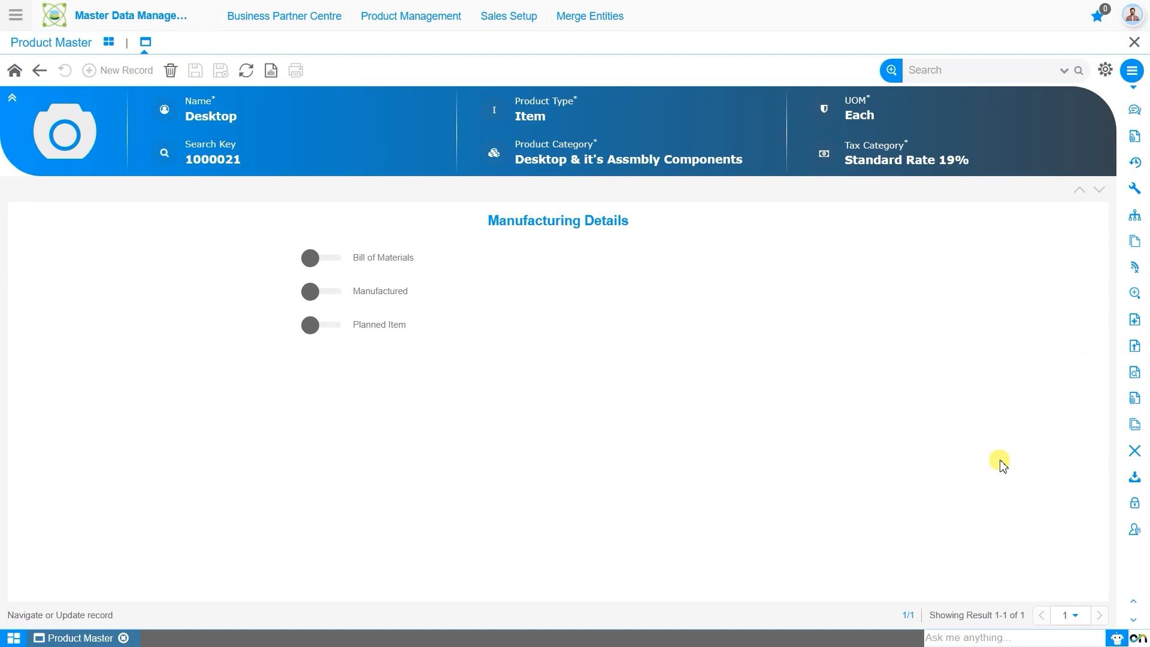
click(318, 259)
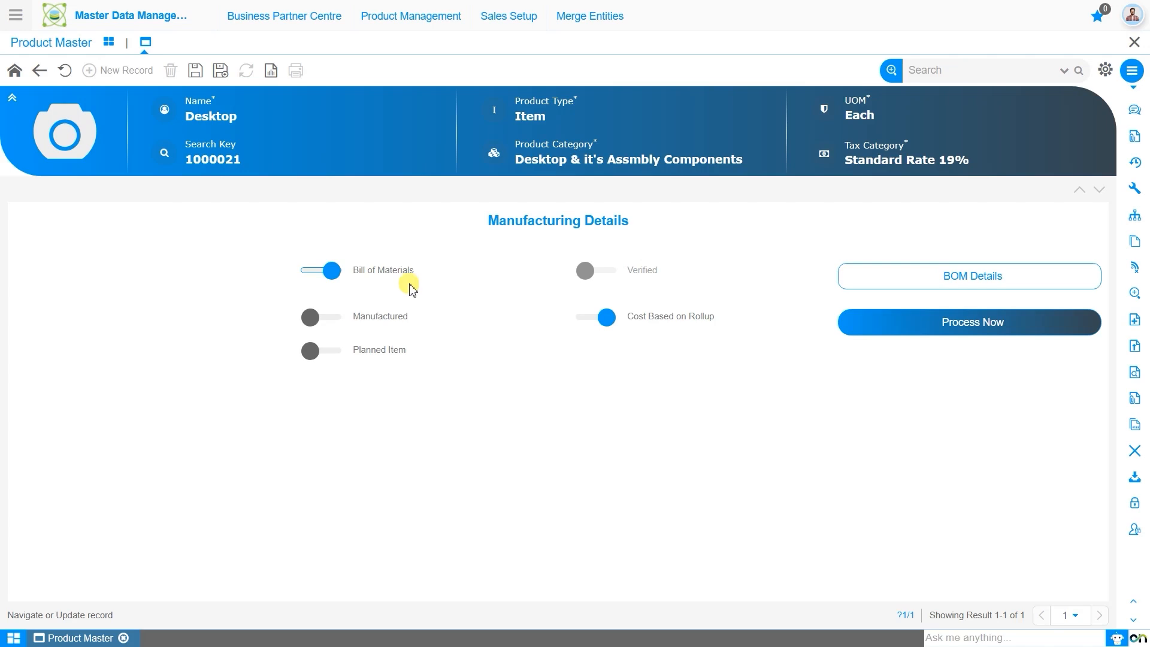
click(196, 71)
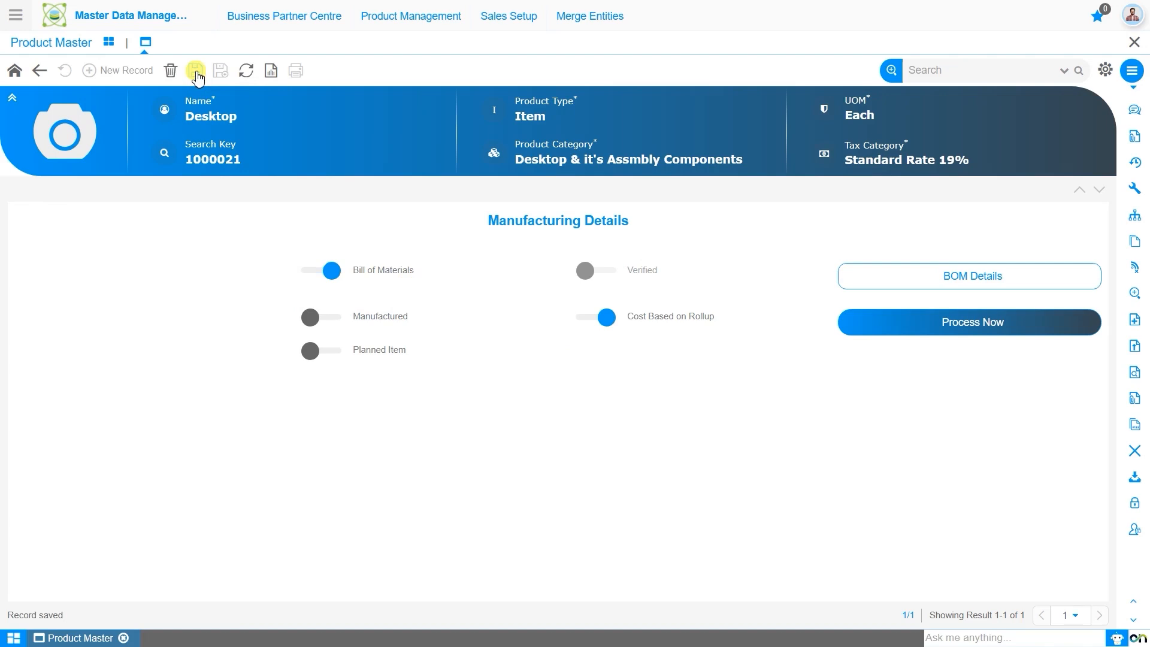
Step: Add and save a BOM record named Desktop for the product, keeping BOM Type Current Active and BOM Use Master
click(962, 280)
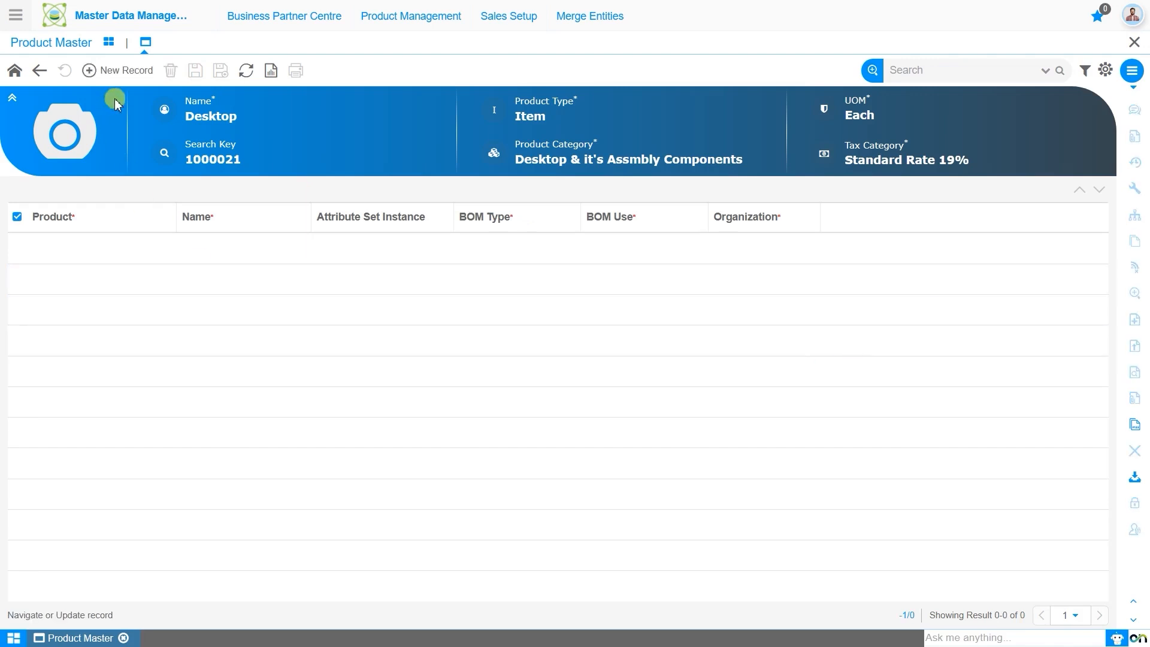
click(125, 72)
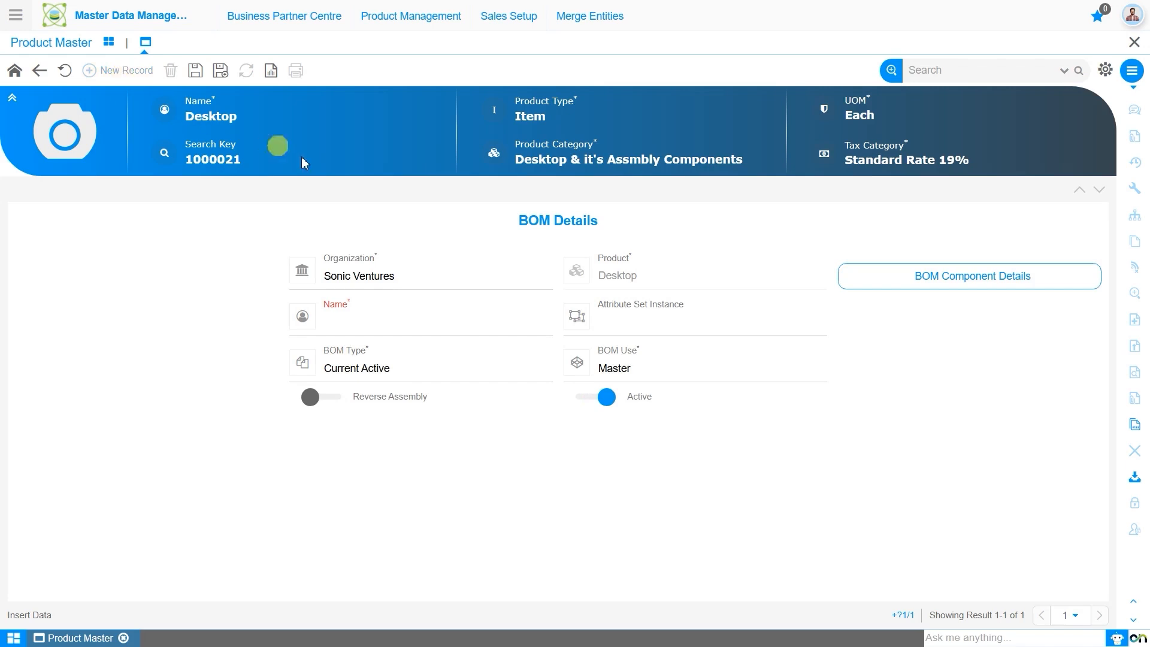
click(377, 322)
text(D)
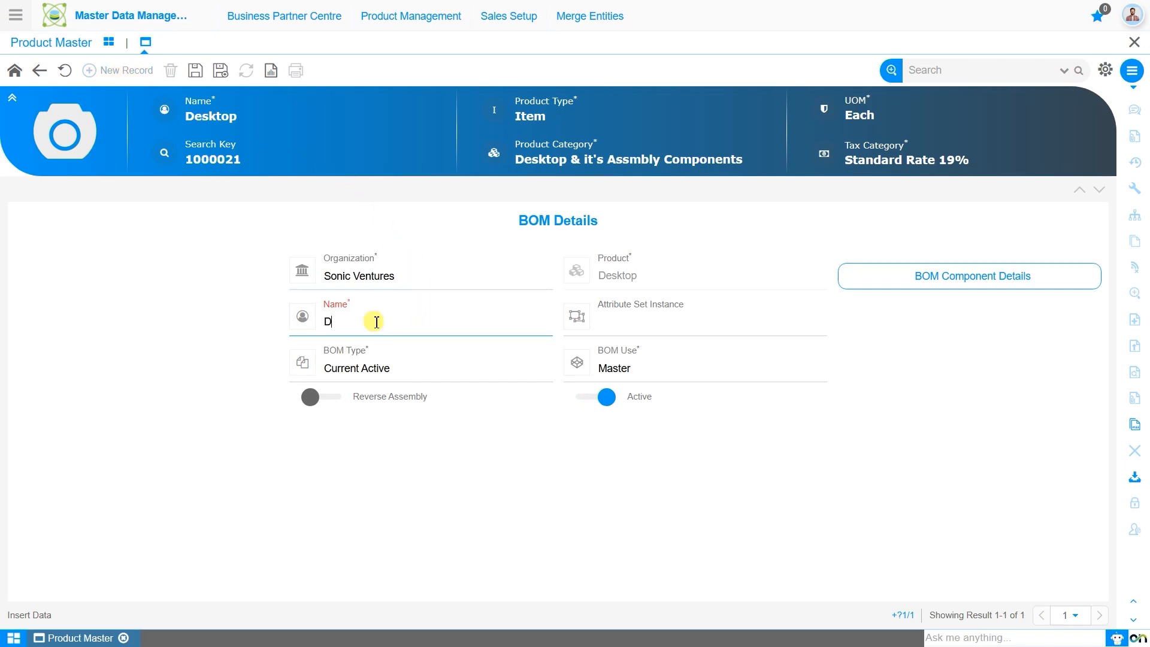
text(esktop)
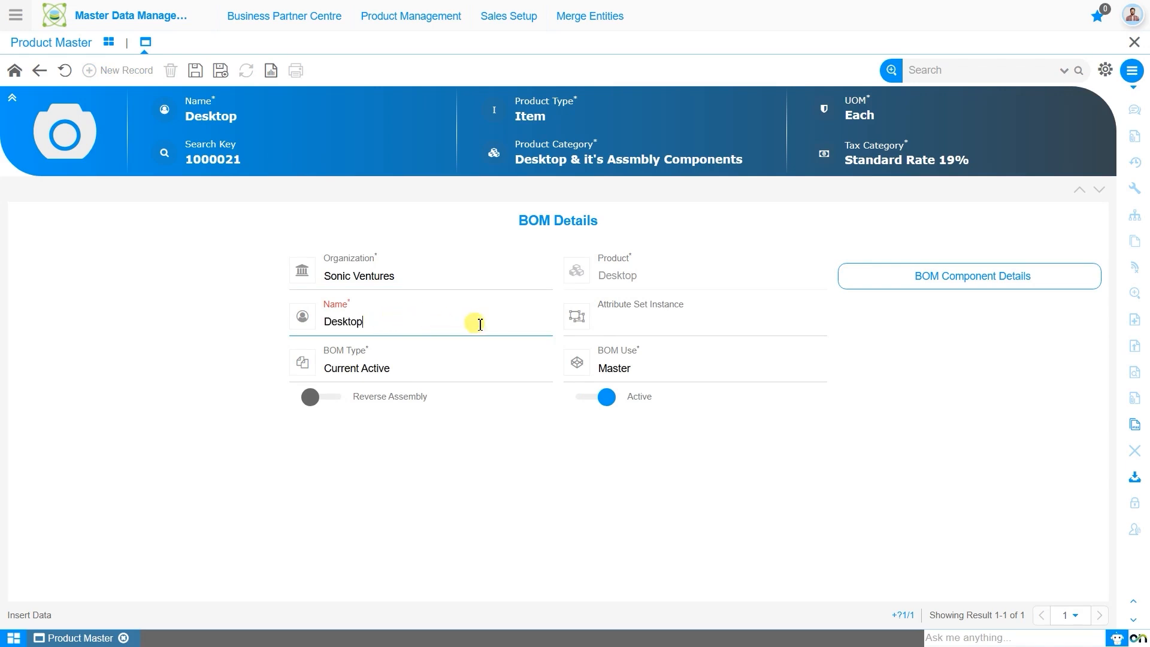
click(748, 327)
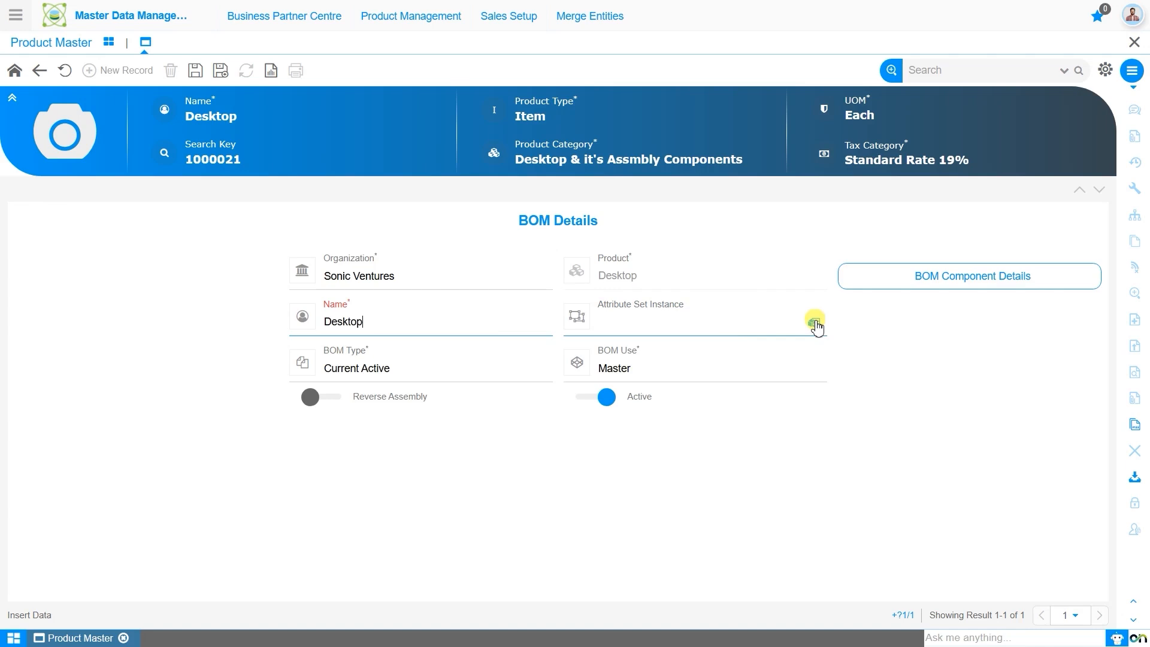
click(483, 380)
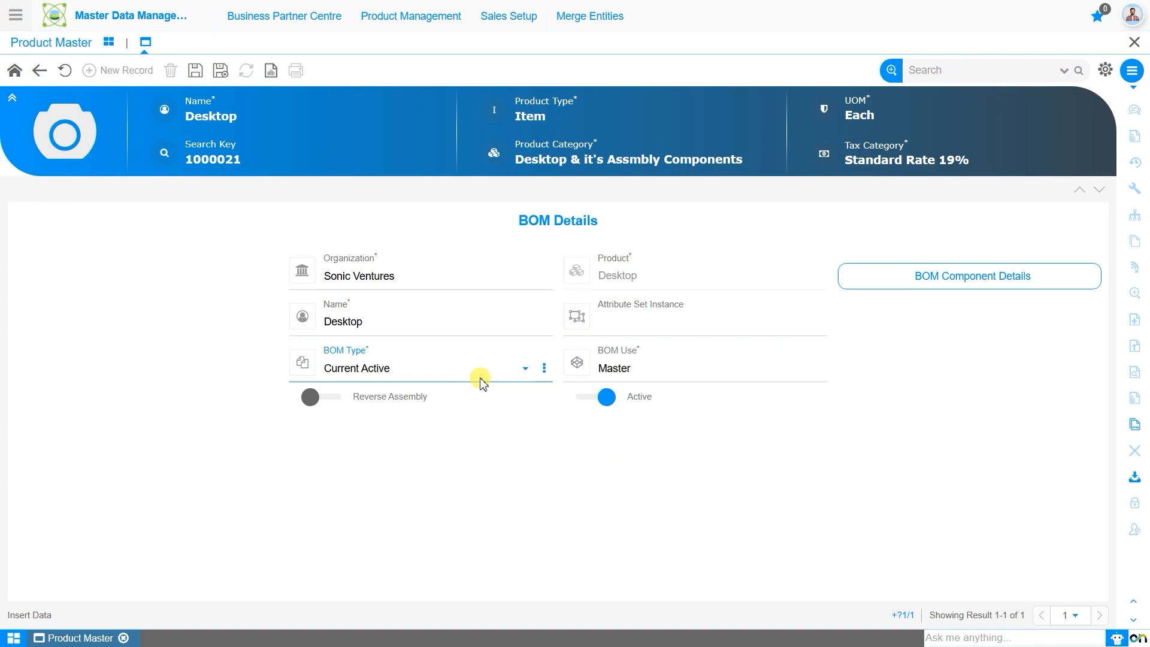
click(666, 382)
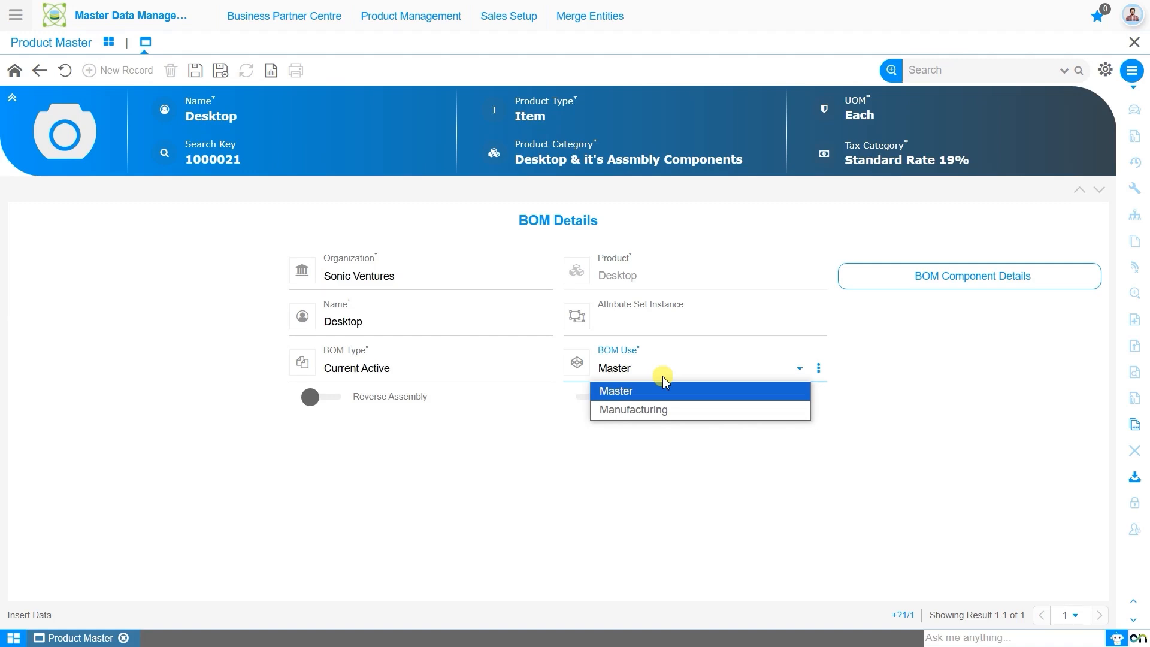
click(663, 377)
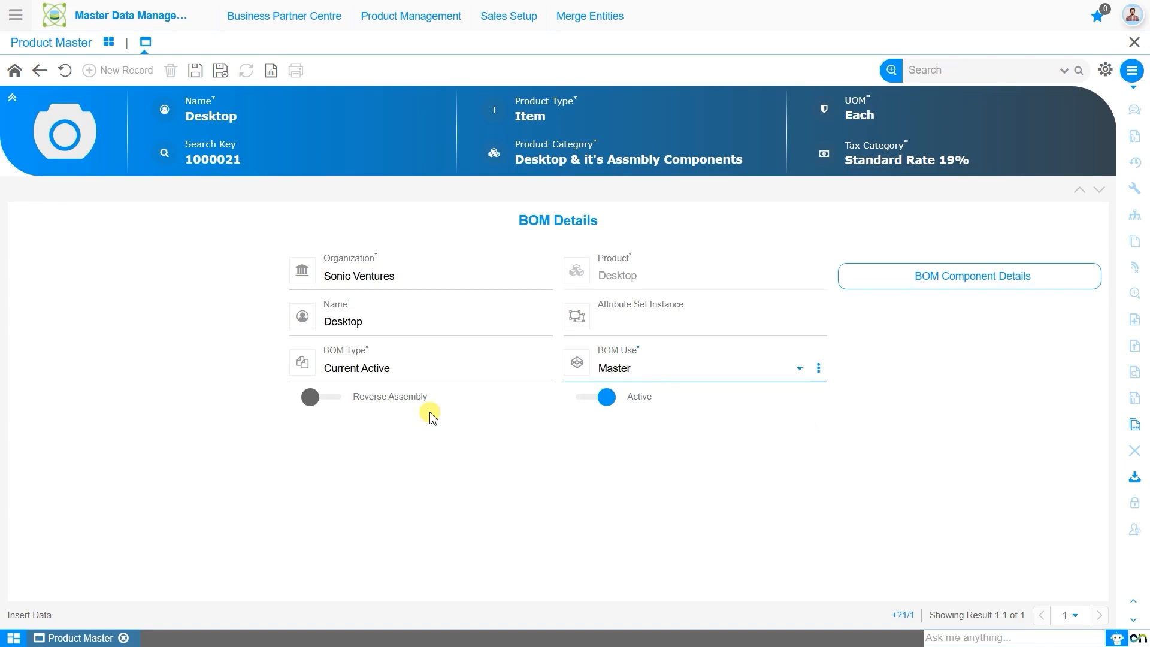
click(196, 76)
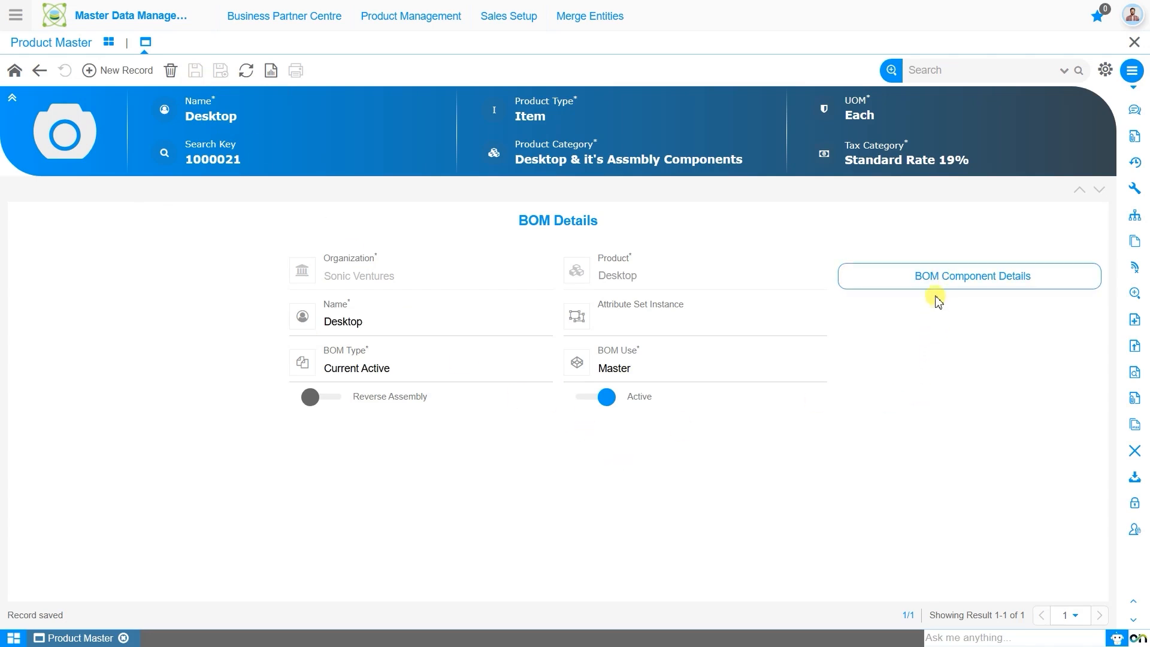
Step: Start a new component record for the Desktop BOM with the component type Standard Product
click(987, 293)
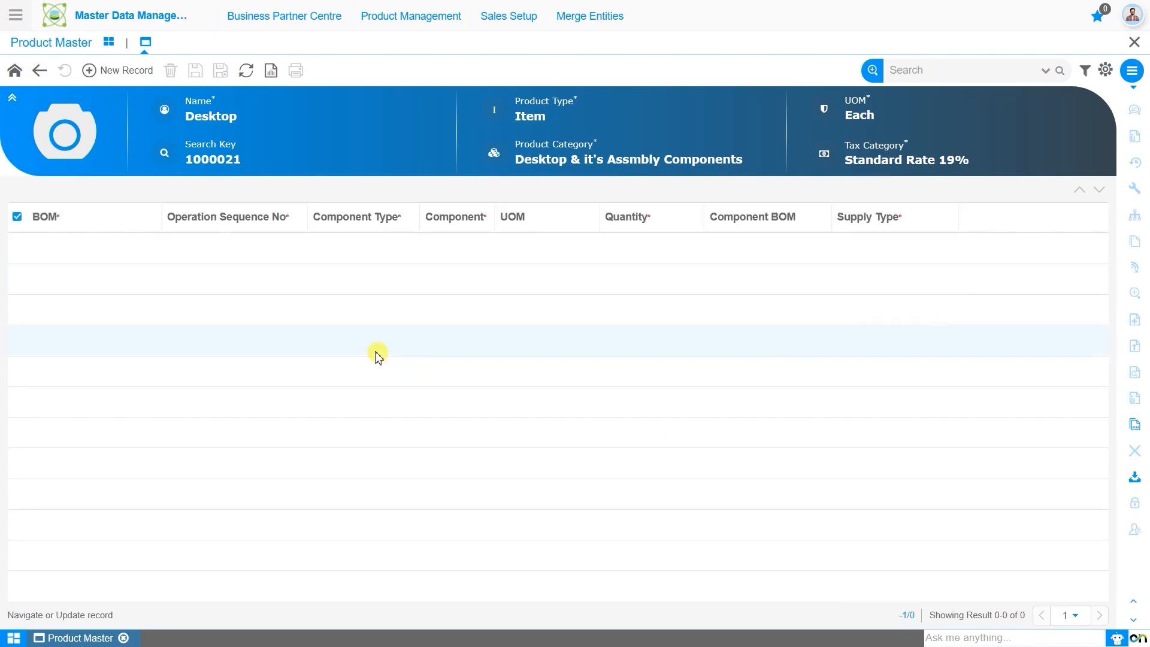
click(114, 75)
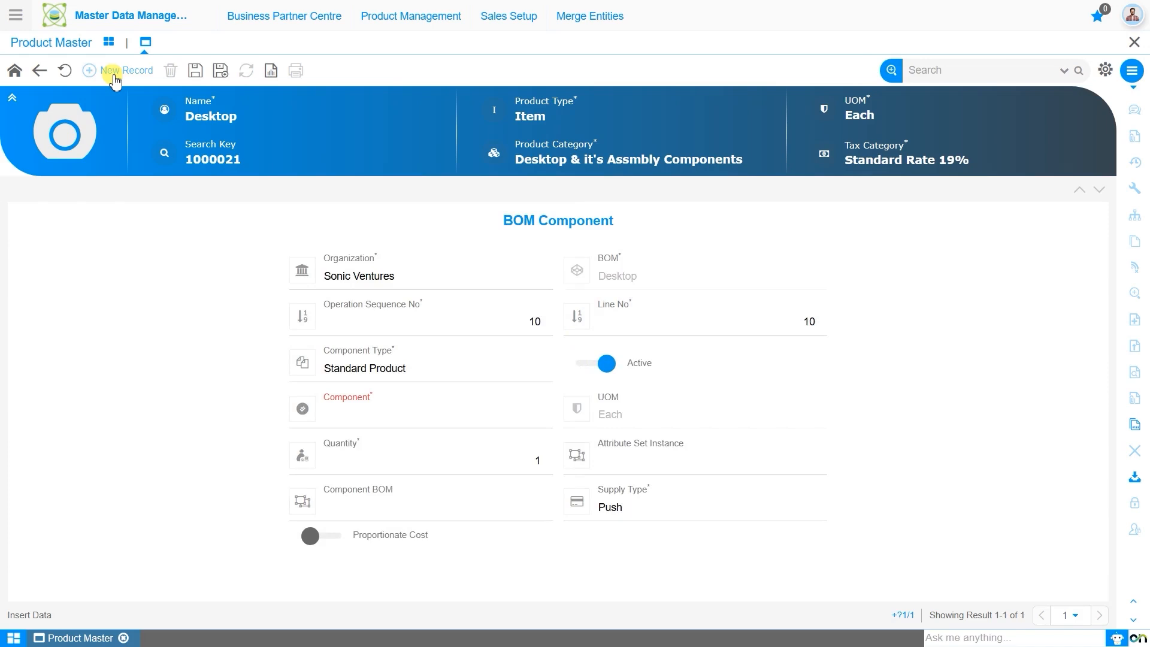
click(354, 320)
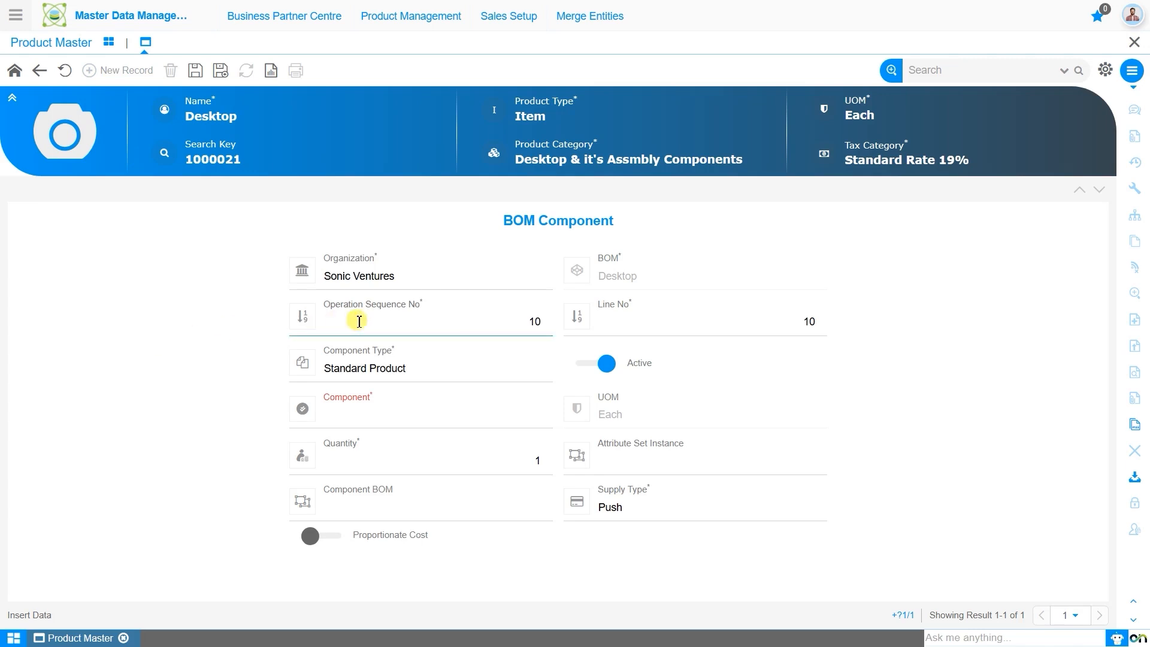
click(639, 323)
click(426, 376)
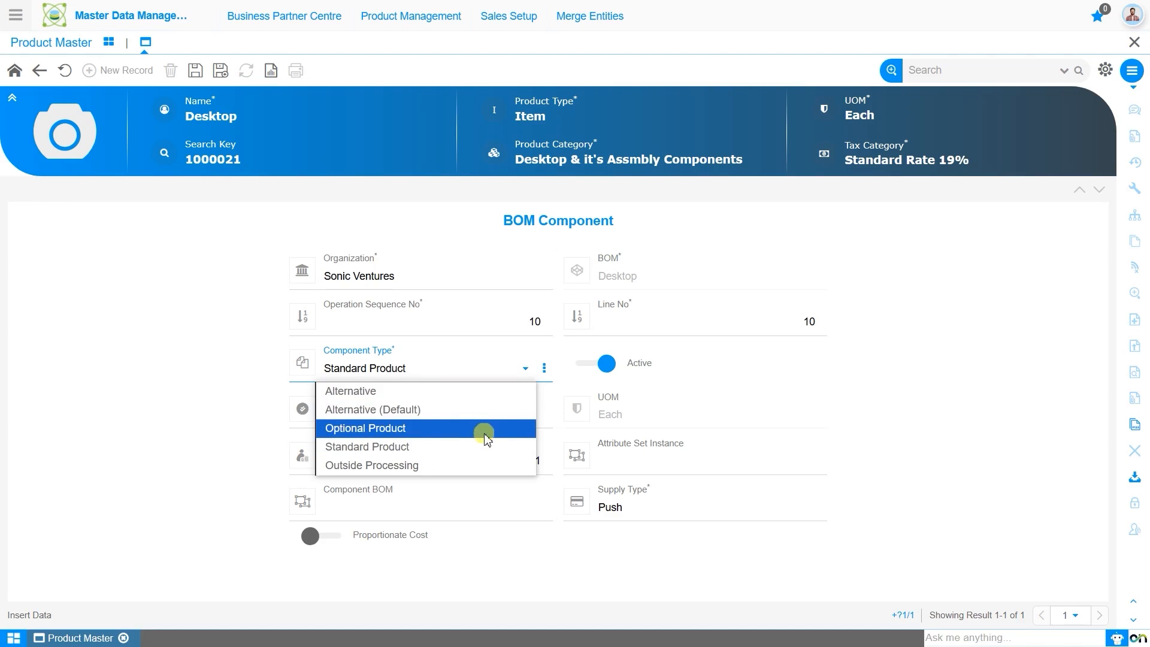
click(510, 453)
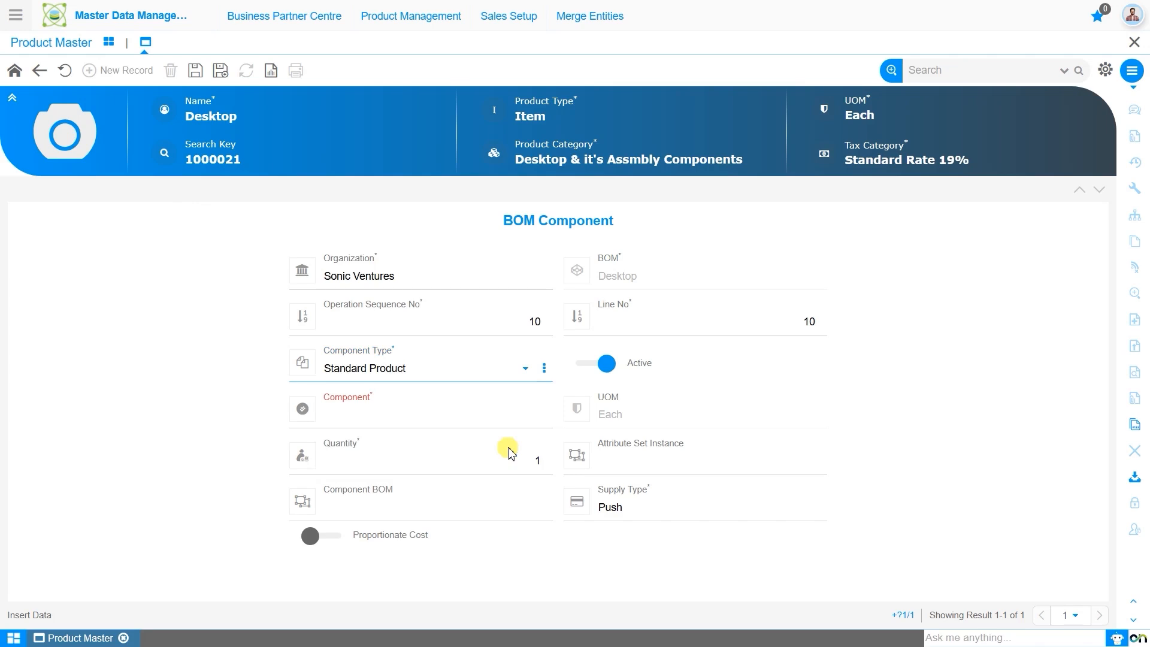
Step: Choose CPU Cabinet as the BOM component and select its quantity value for editing
click(502, 414)
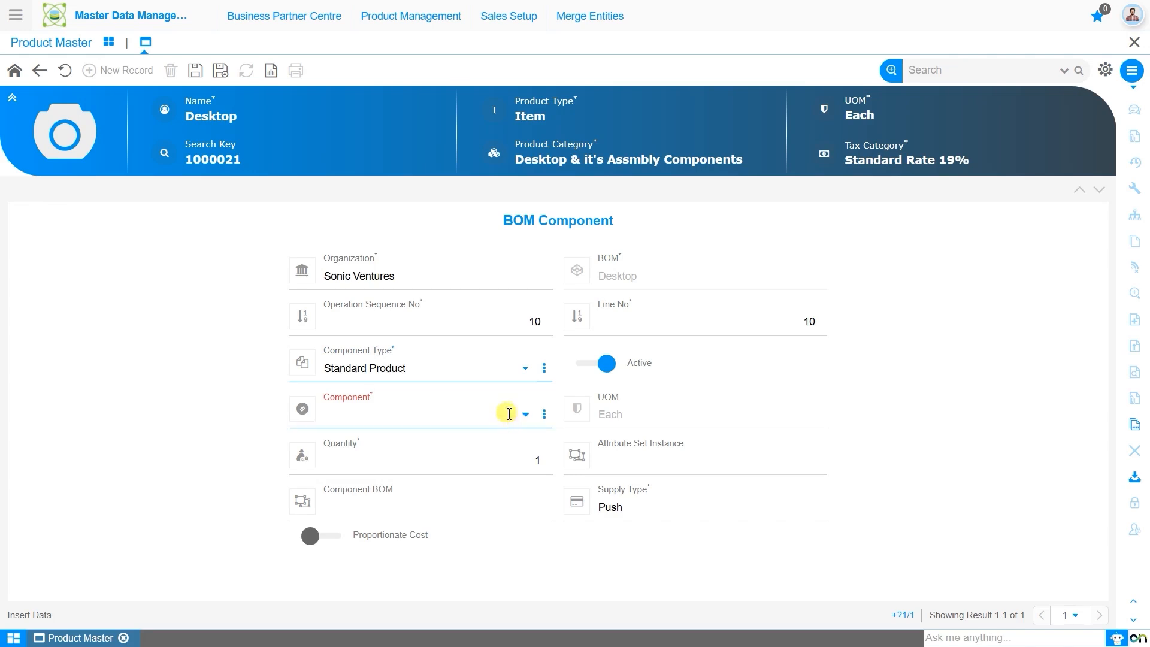
text(cpus)
key(BackSpace)
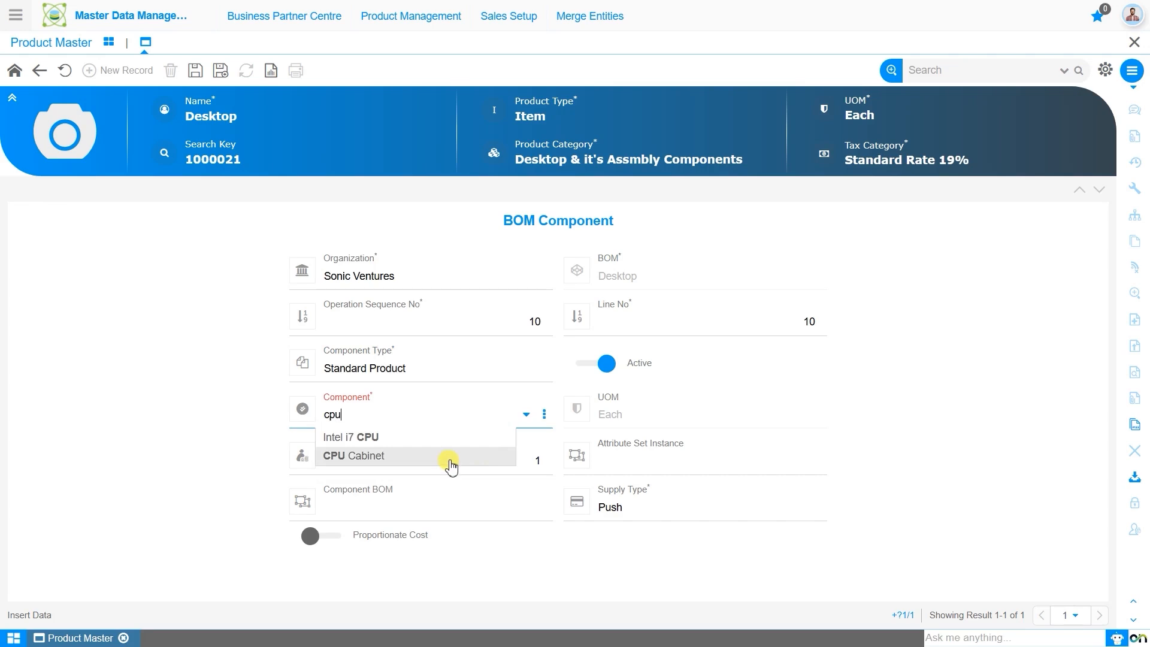
click(450, 461)
double_click(525, 466)
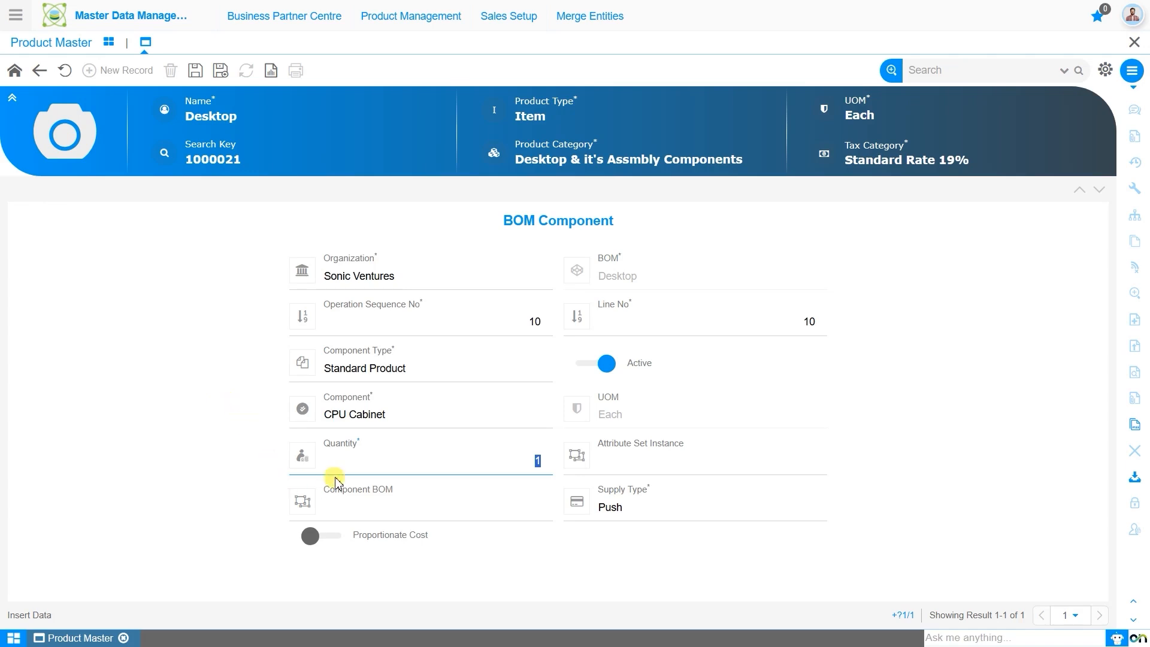
Step: Keep quantity 1 and supply type Push for the CPU Cabinet component, with no component BOM, and save the record
click(427, 474)
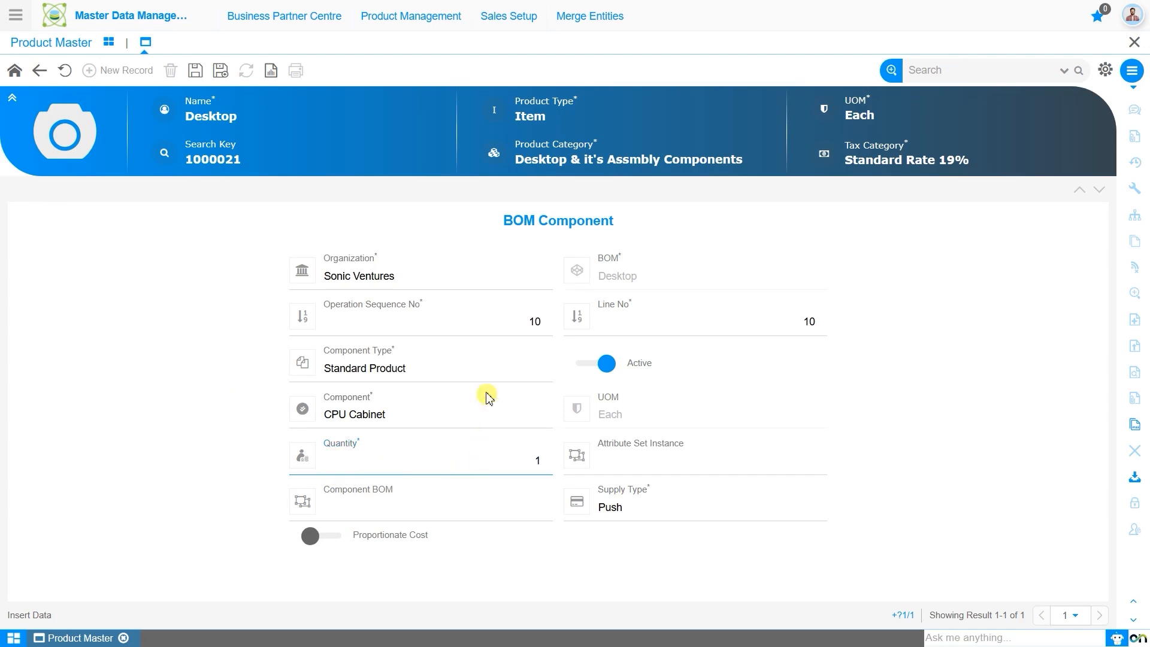
click(505, 516)
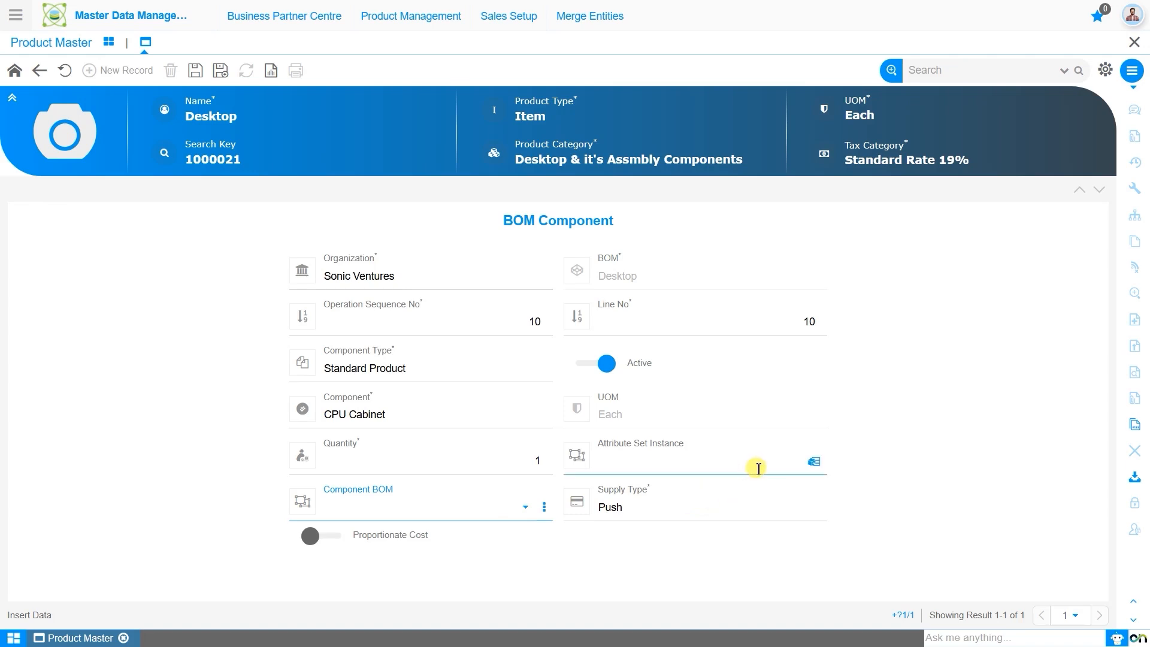
click(755, 508)
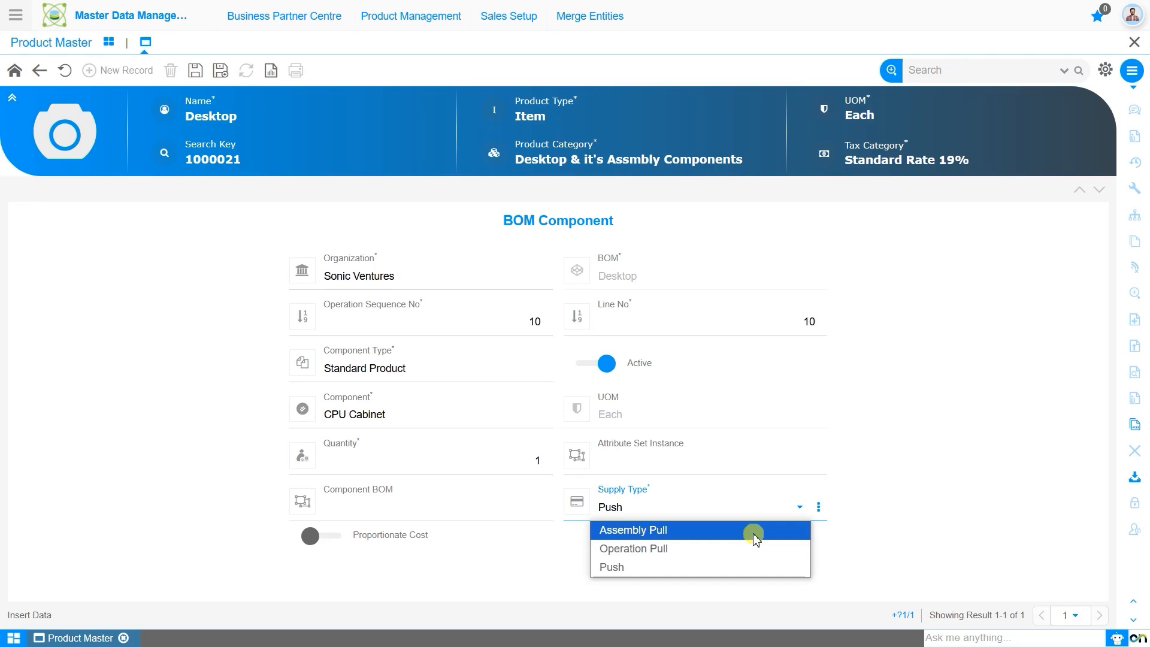
click(707, 566)
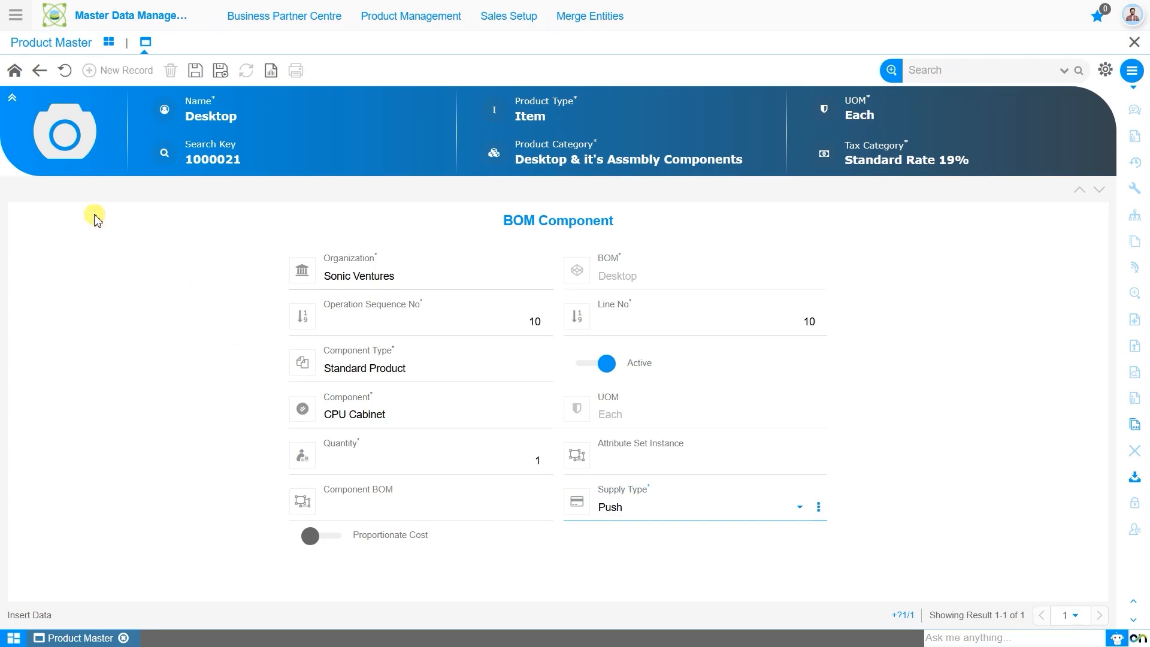
click(194, 71)
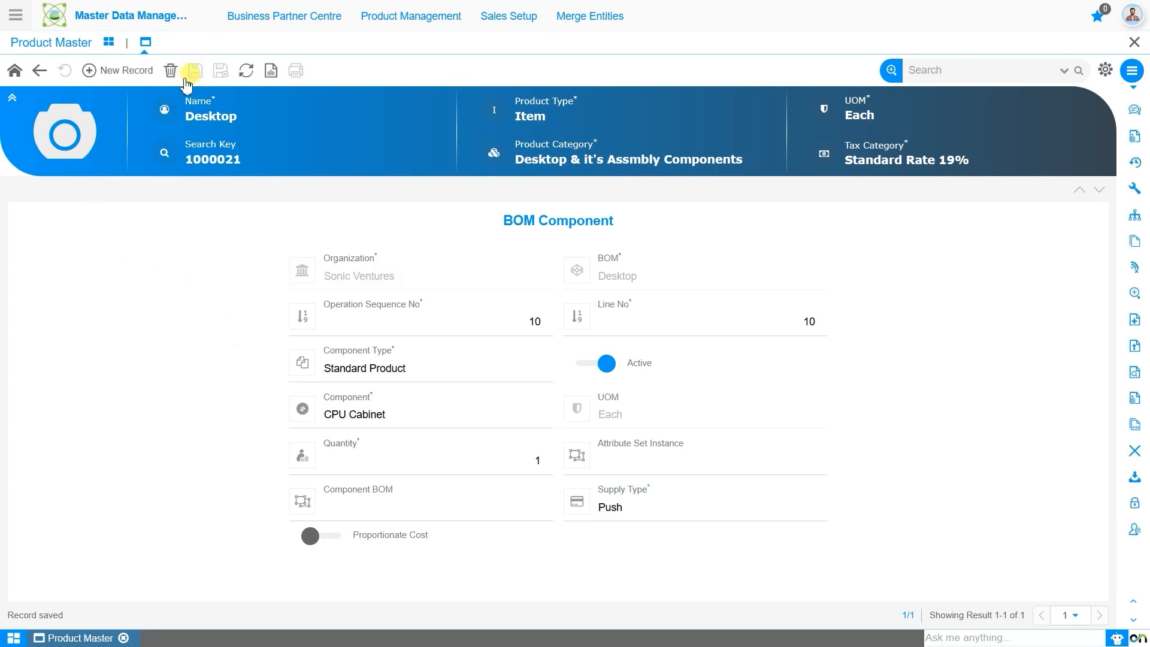
Step: Add Intel i7 CPU as a new component of the Desktop BOM and save the record
click(123, 71)
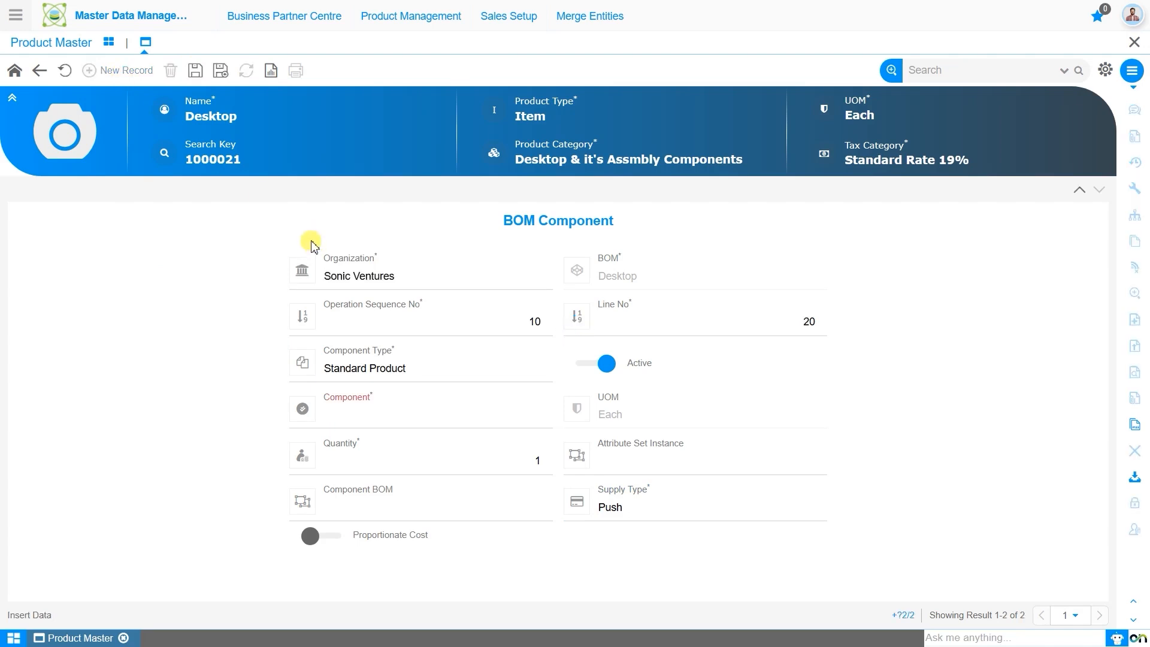
click(415, 418)
text(cpu)
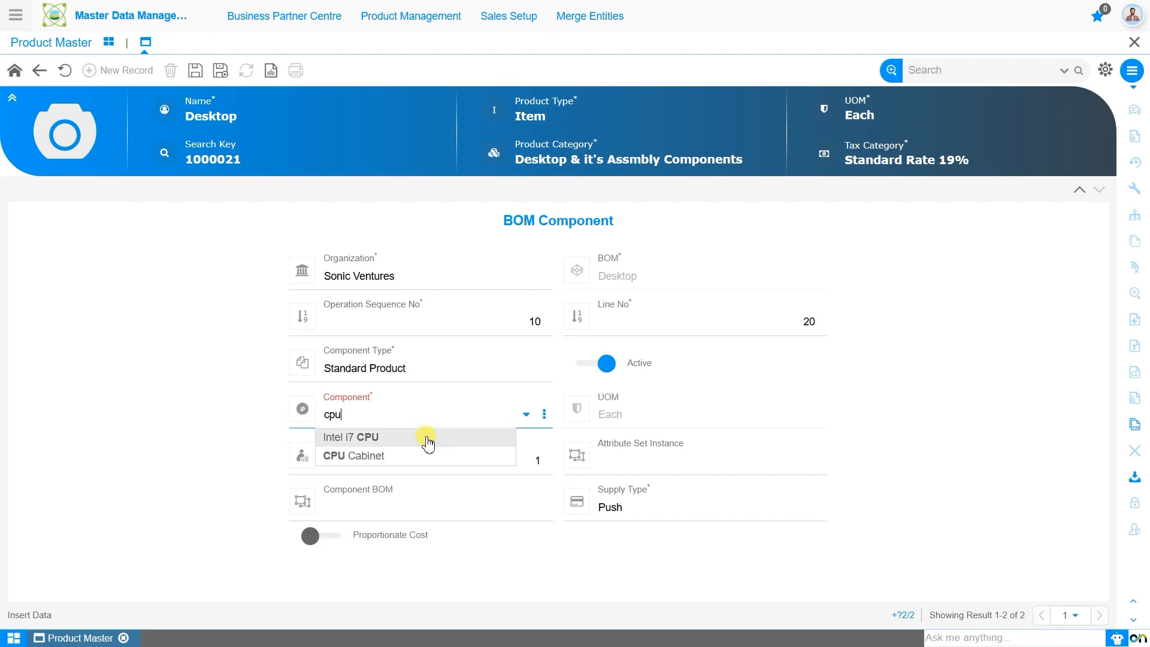
click(427, 440)
click(195, 71)
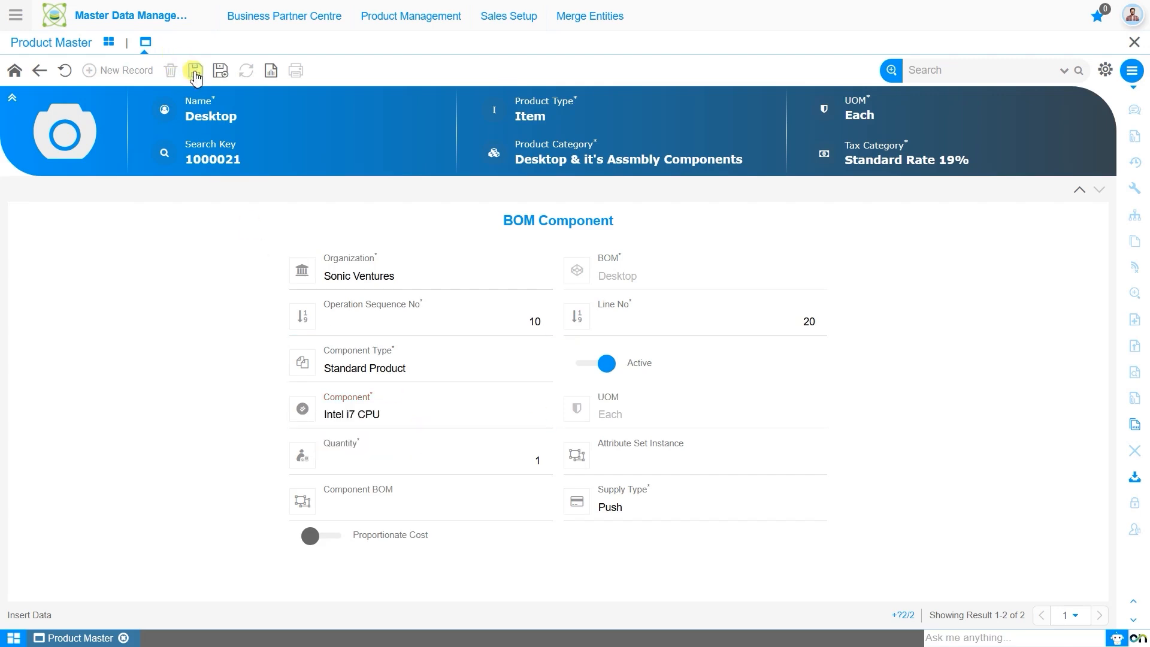
Step: Add Motherboard as another component of the Desktop BOM and save the record
click(103, 79)
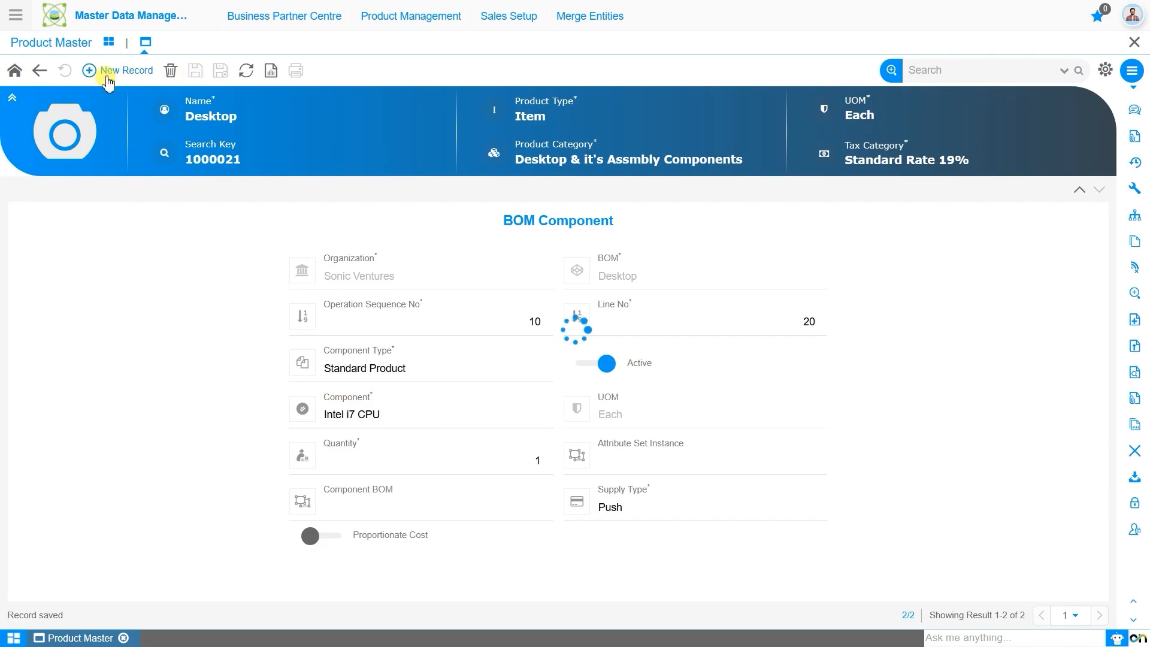
click(422, 422)
text(moth)
click(430, 439)
click(195, 70)
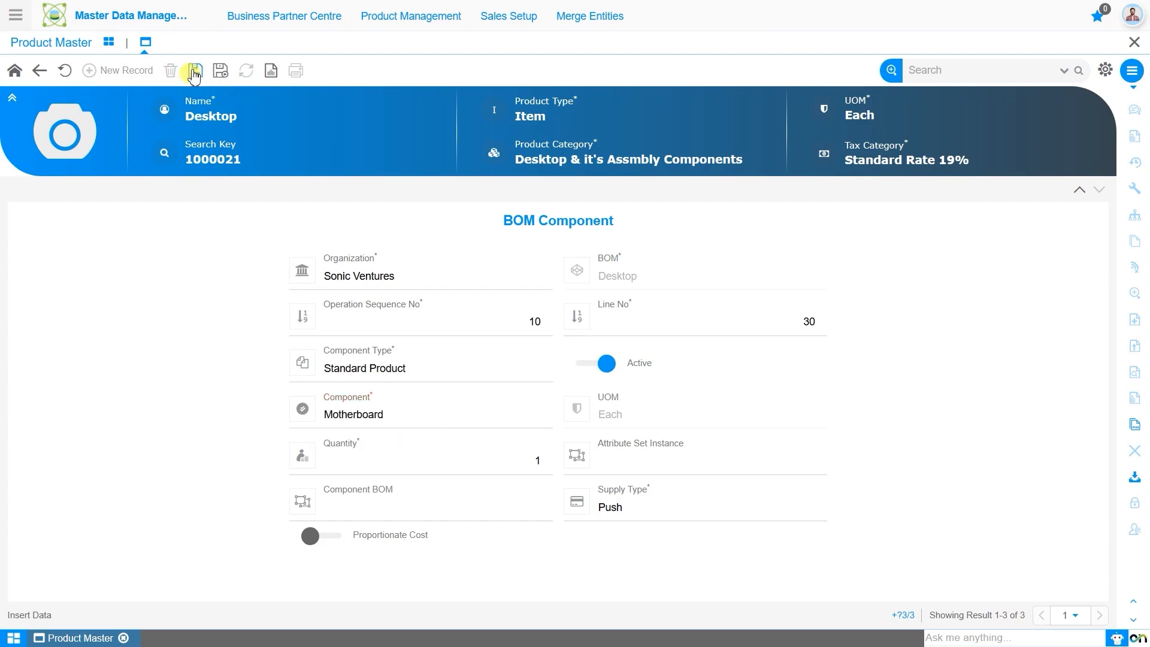
Step: Start a new component record for the Desktop BOM and choose SSD as the component
click(127, 70)
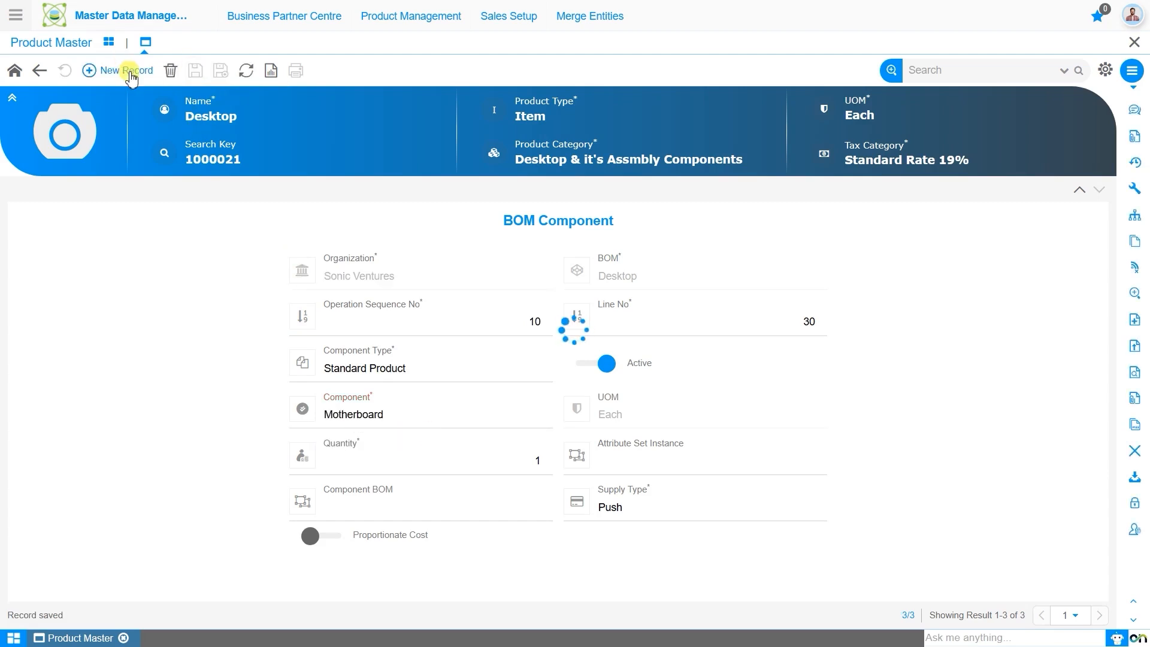
click(417, 413)
text(ssd)
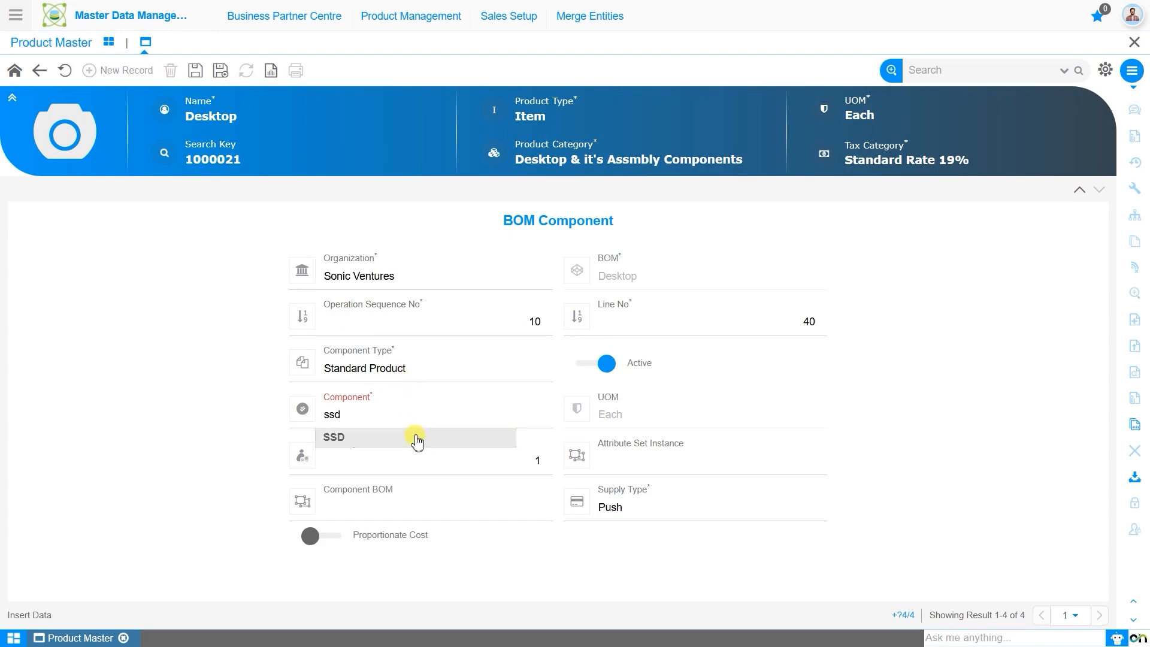
click(418, 439)
Step: Assign the existing 512 GB attribute set instance to the SSD component and save the record
click(723, 446)
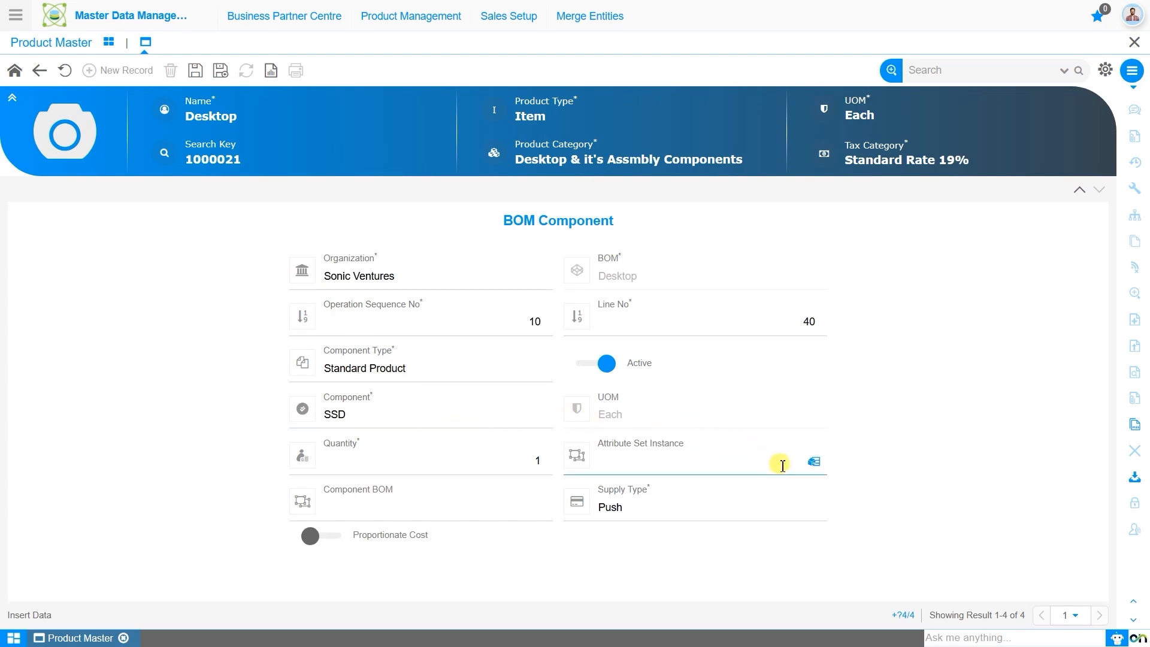
click(813, 462)
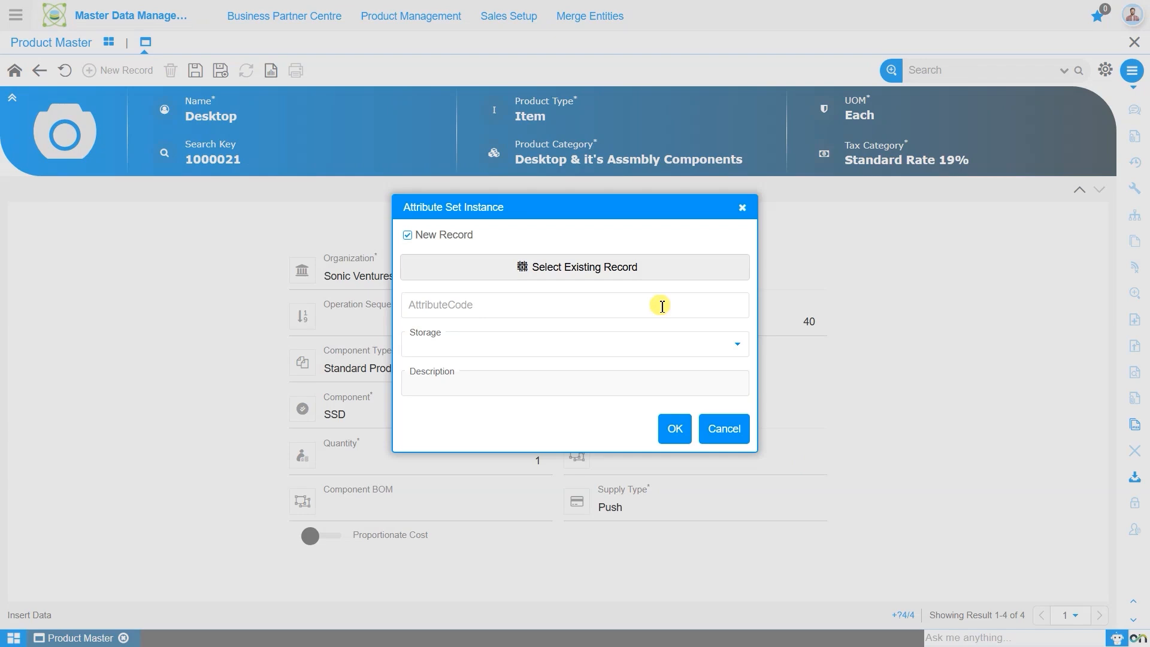
click(644, 273)
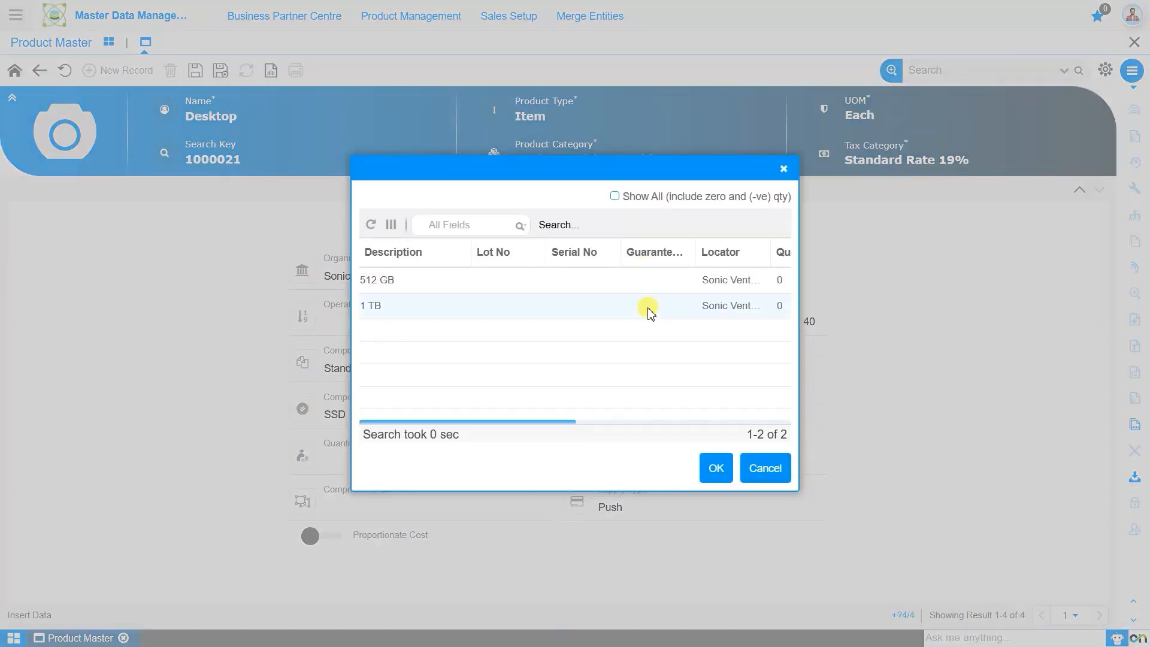
click(656, 290)
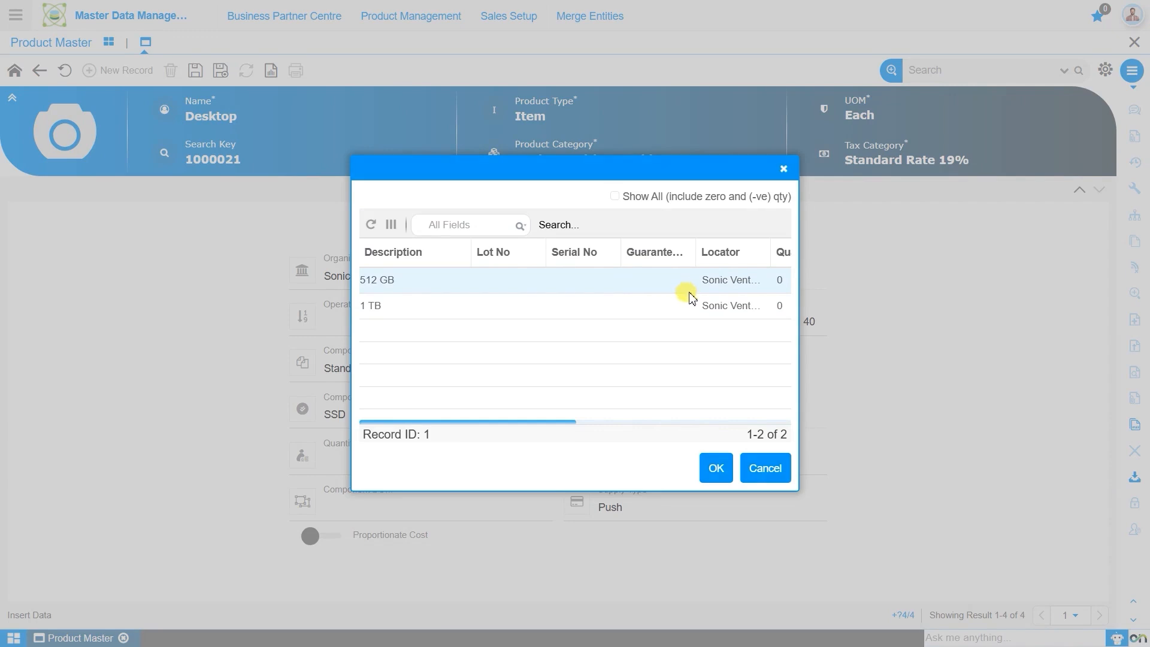
click(715, 468)
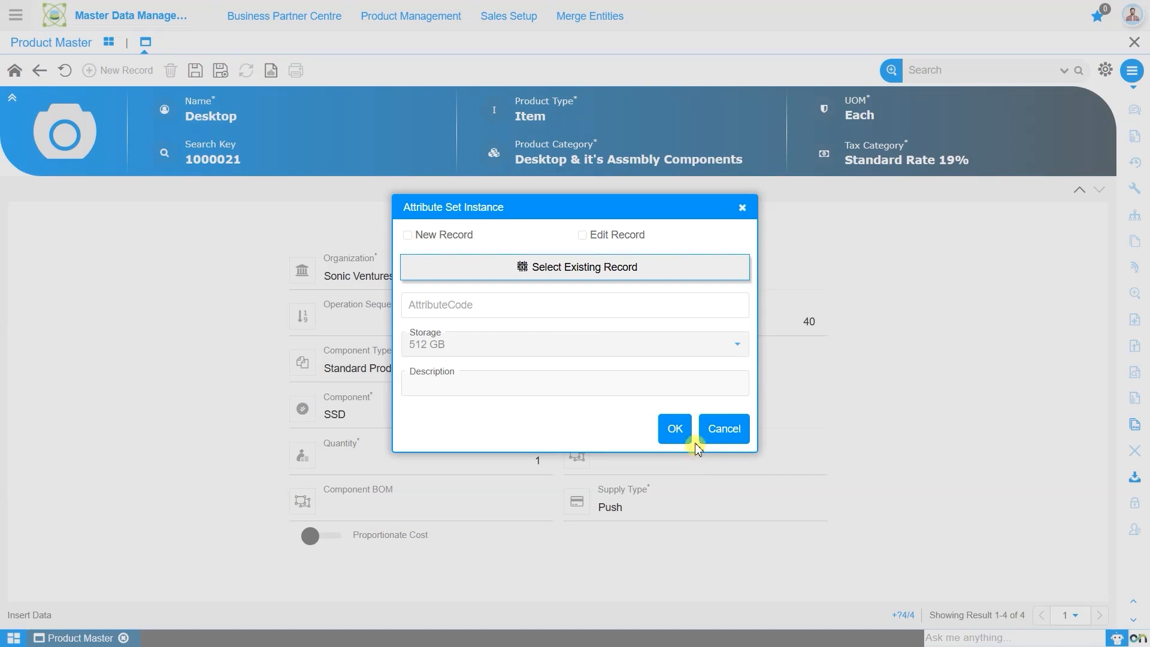
click(685, 429)
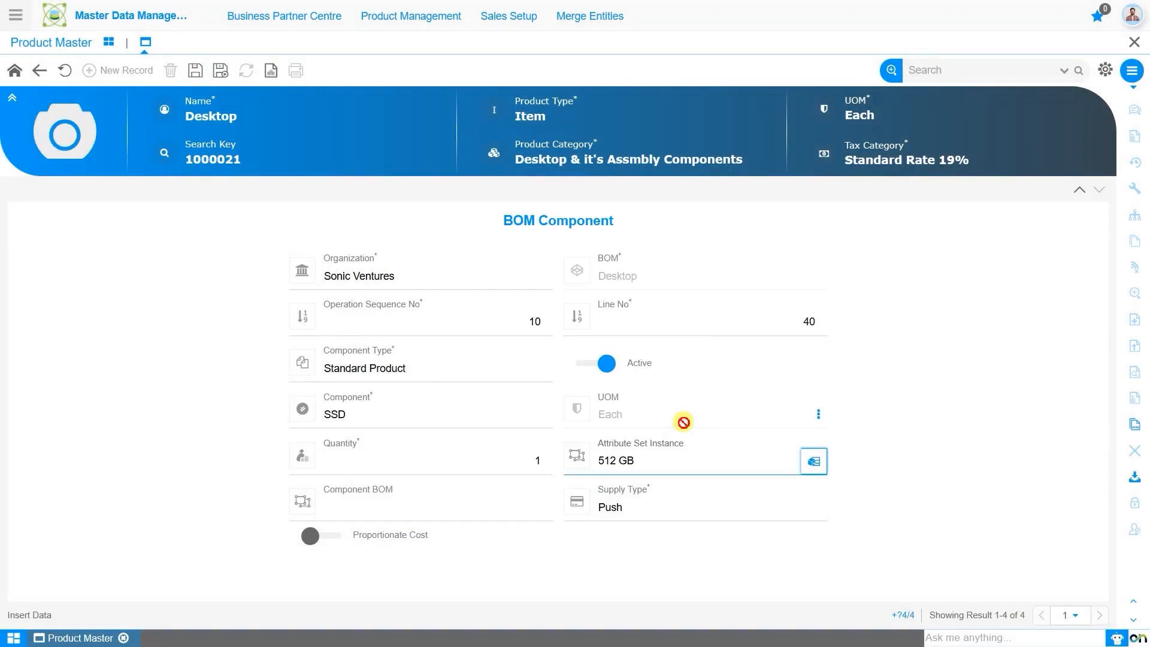
click(196, 70)
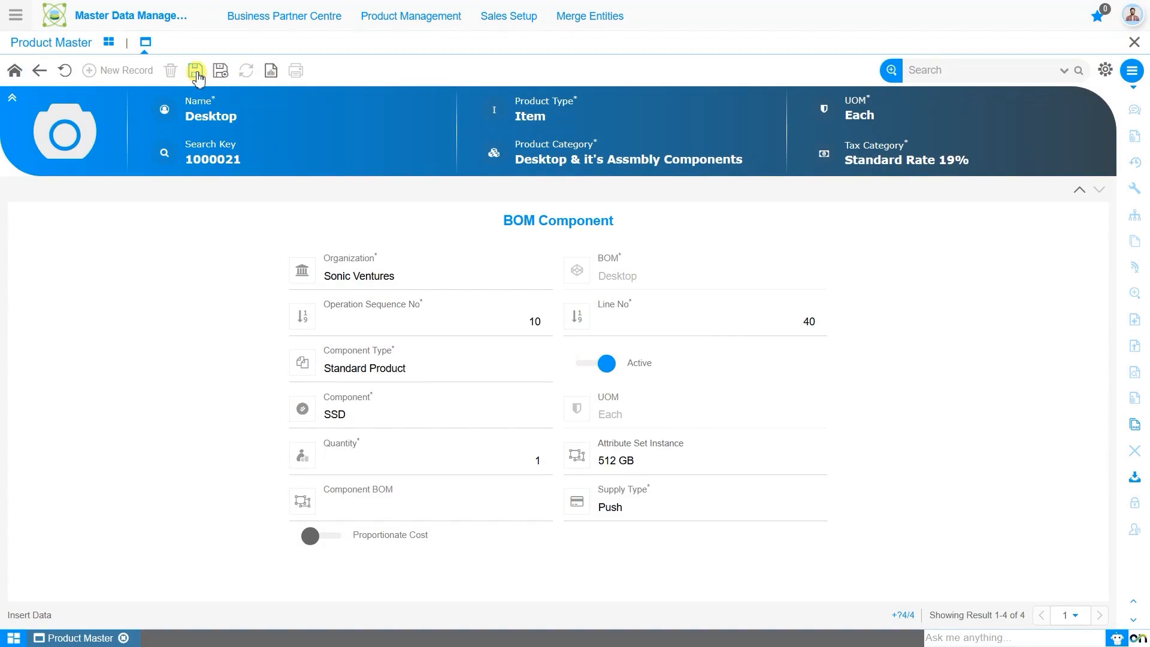
Step: Start a new component record for the Desktop BOM and choose RAM as the component
click(118, 72)
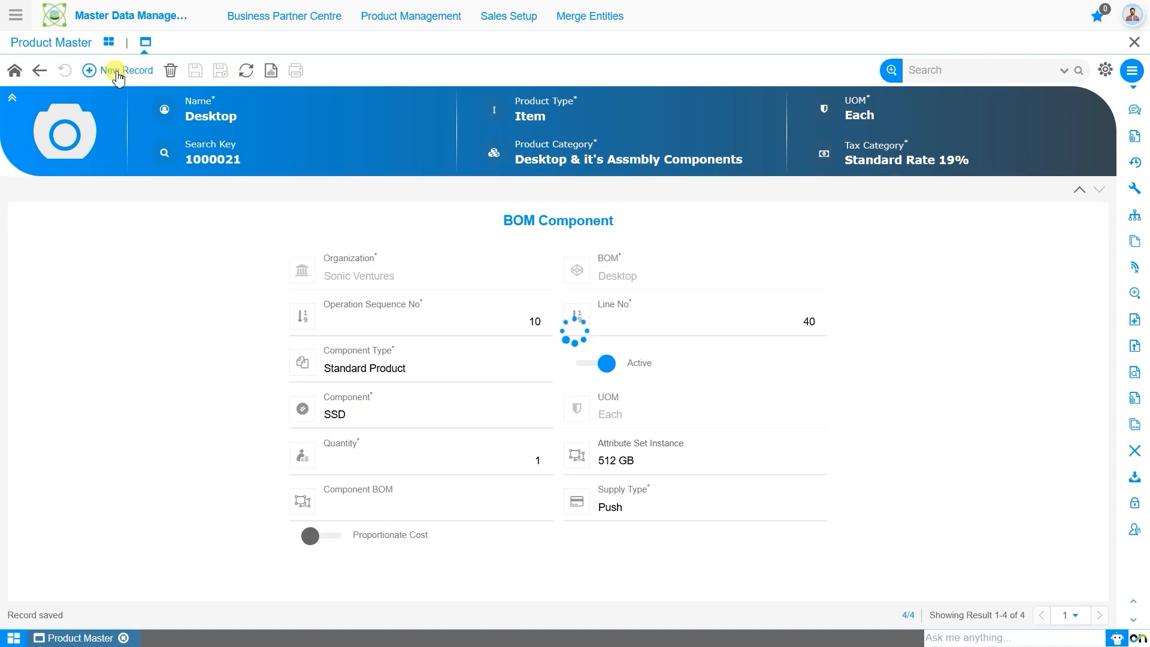
text(Ram)
click(408, 442)
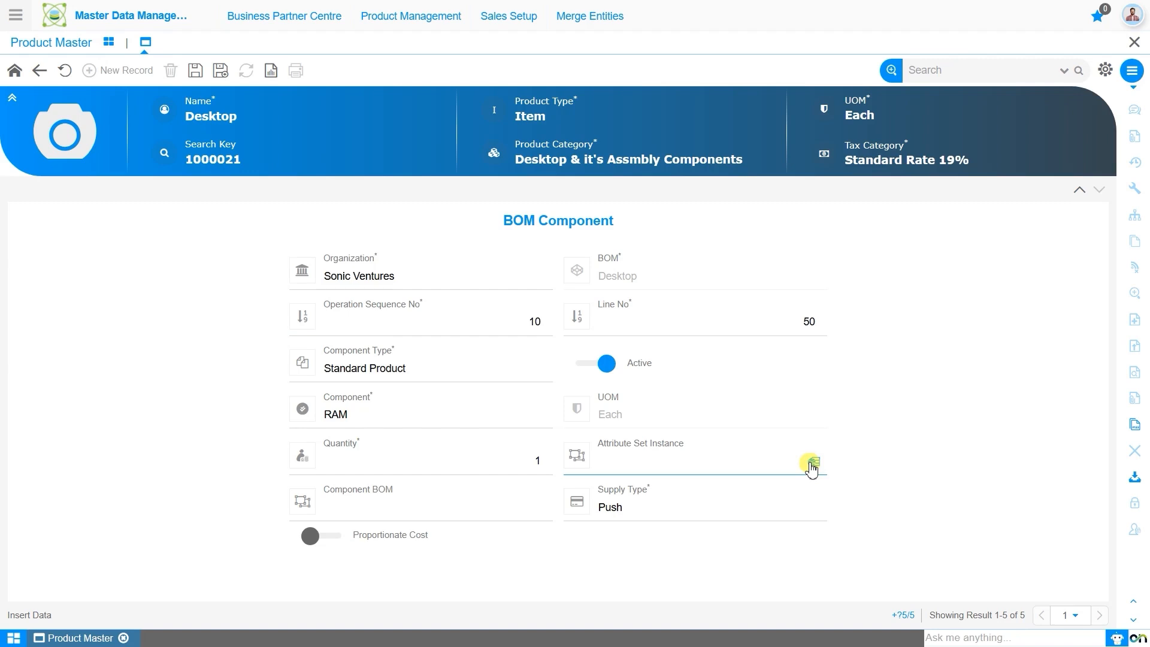
Step: Assign the existing 6 GB attribute set instance to the RAM component and save the record
click(812, 464)
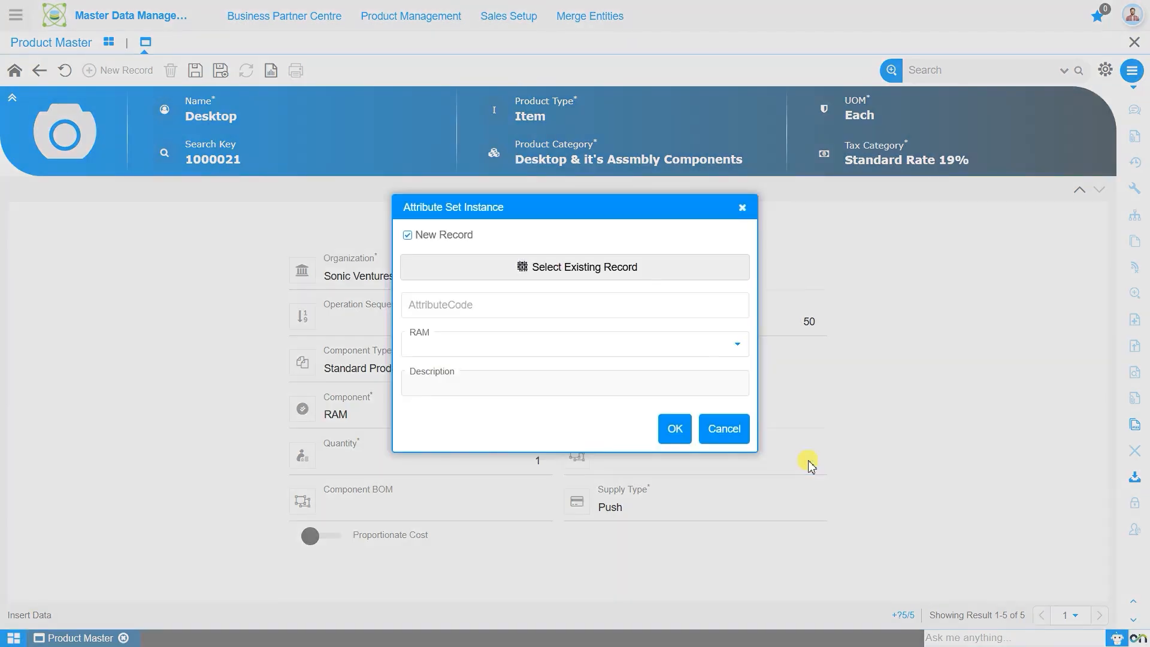
click(638, 276)
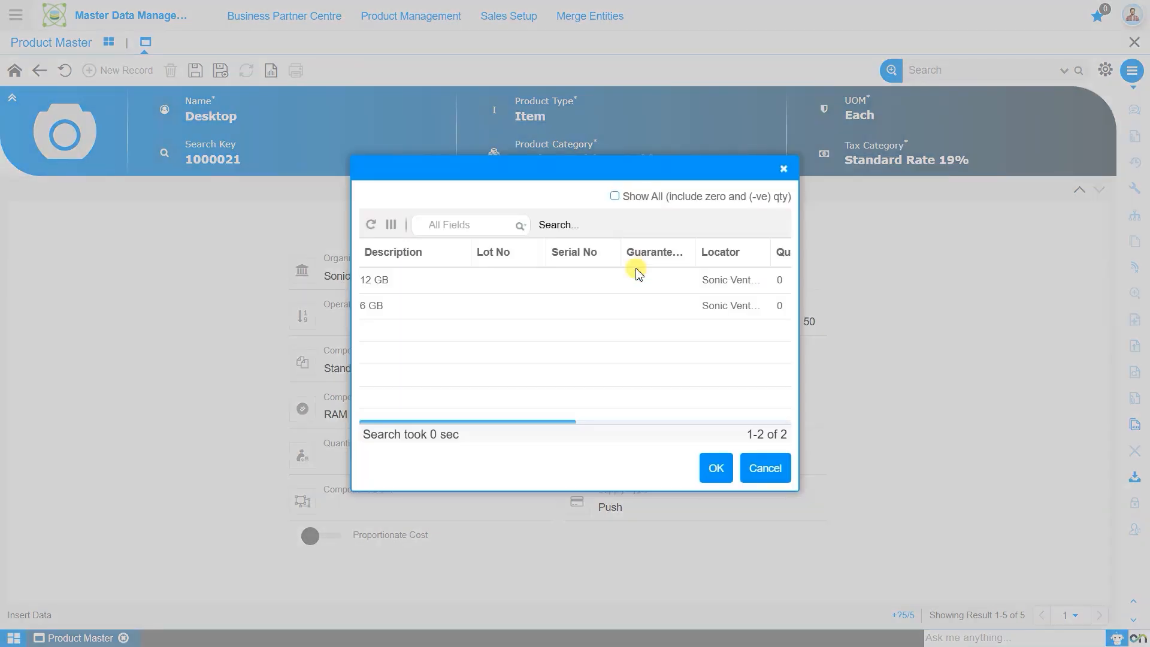
click(653, 308)
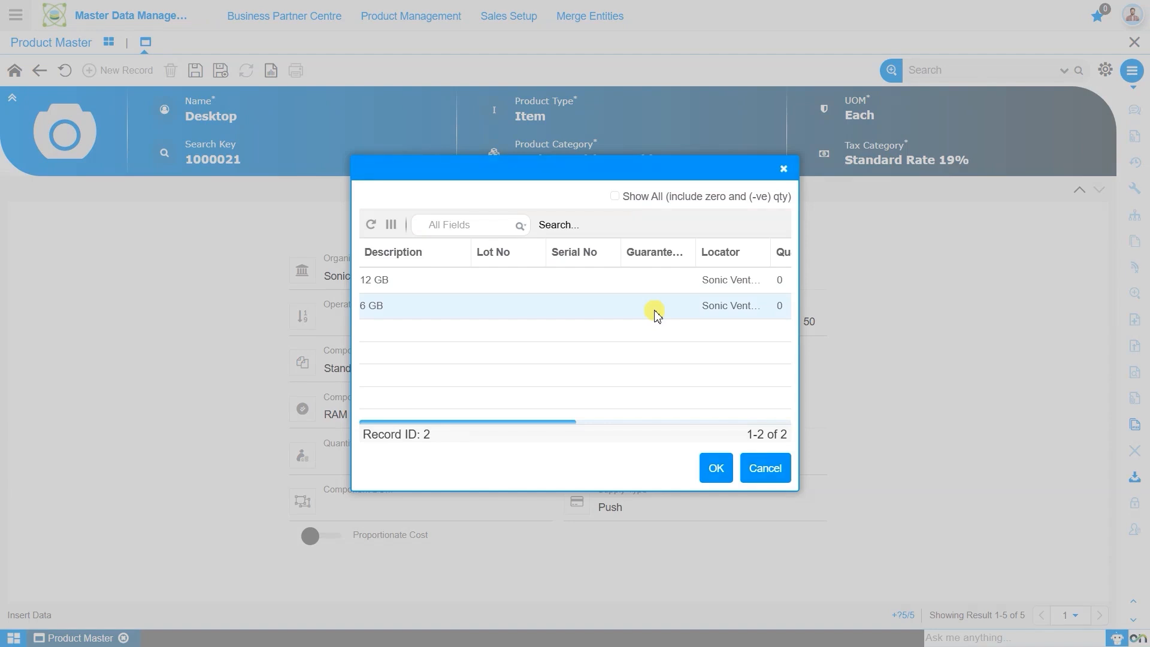
click(719, 468)
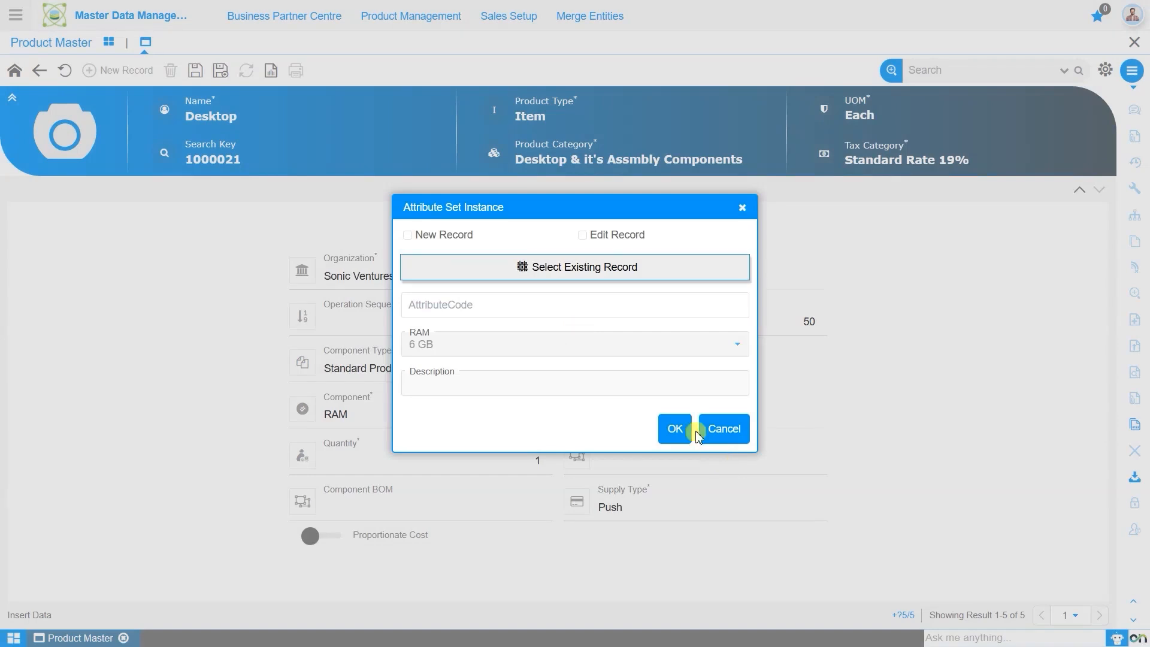
click(672, 425)
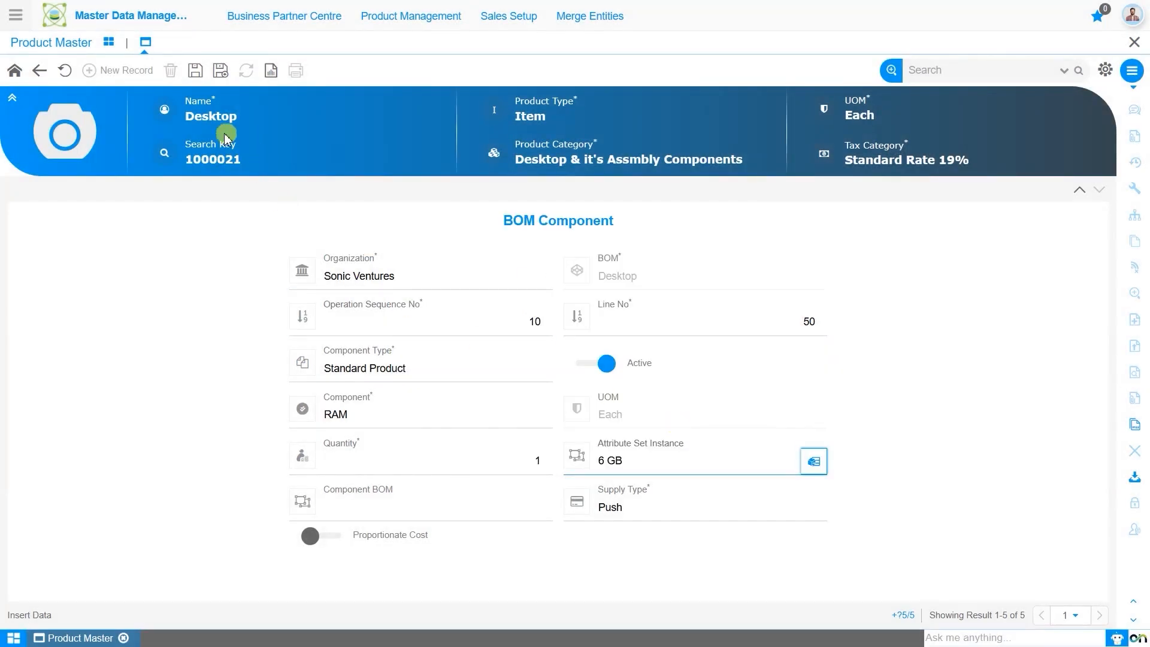
click(197, 73)
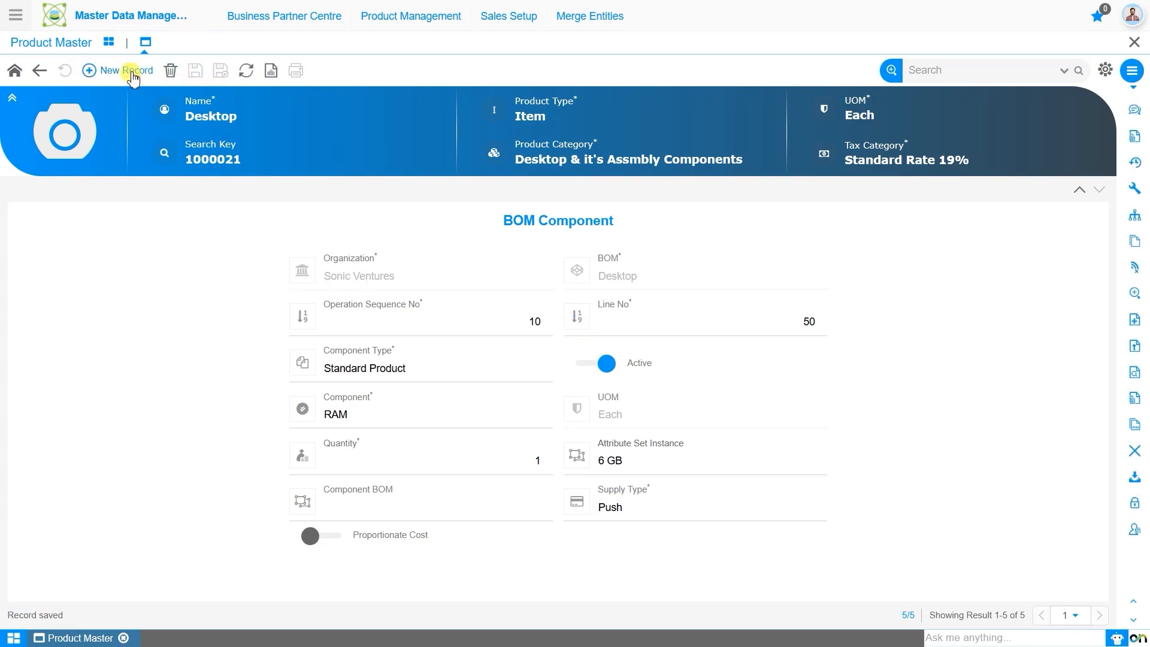
Step: Add Logitech Keyboard as a new component of the Desktop BOM and save the record
click(133, 72)
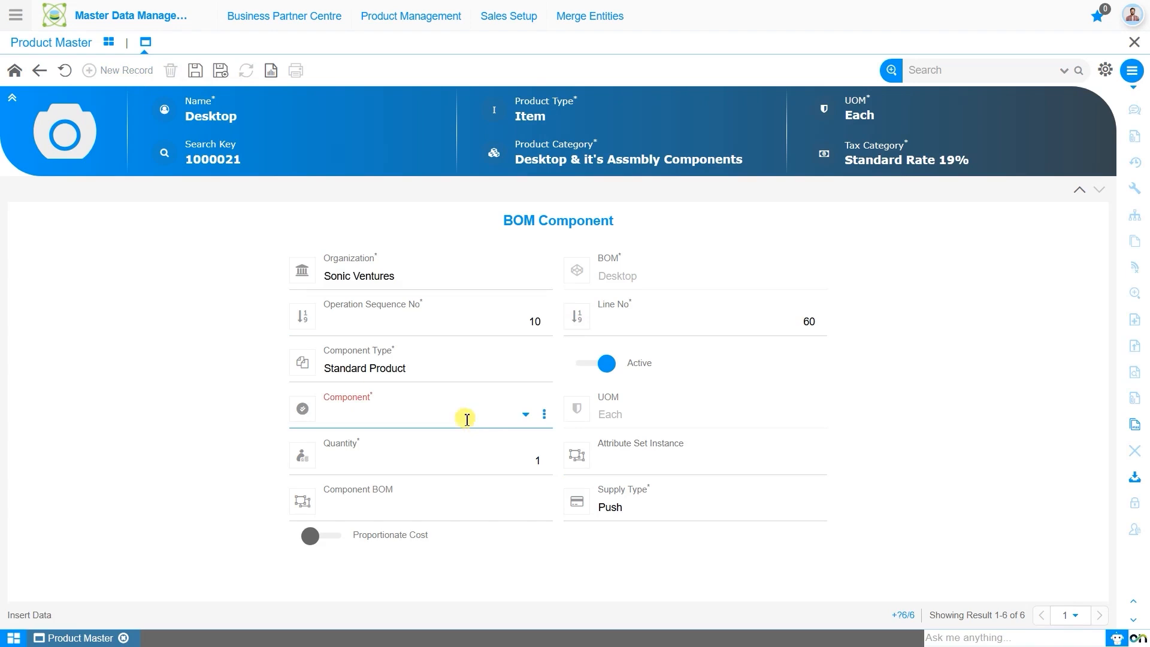
text(key)
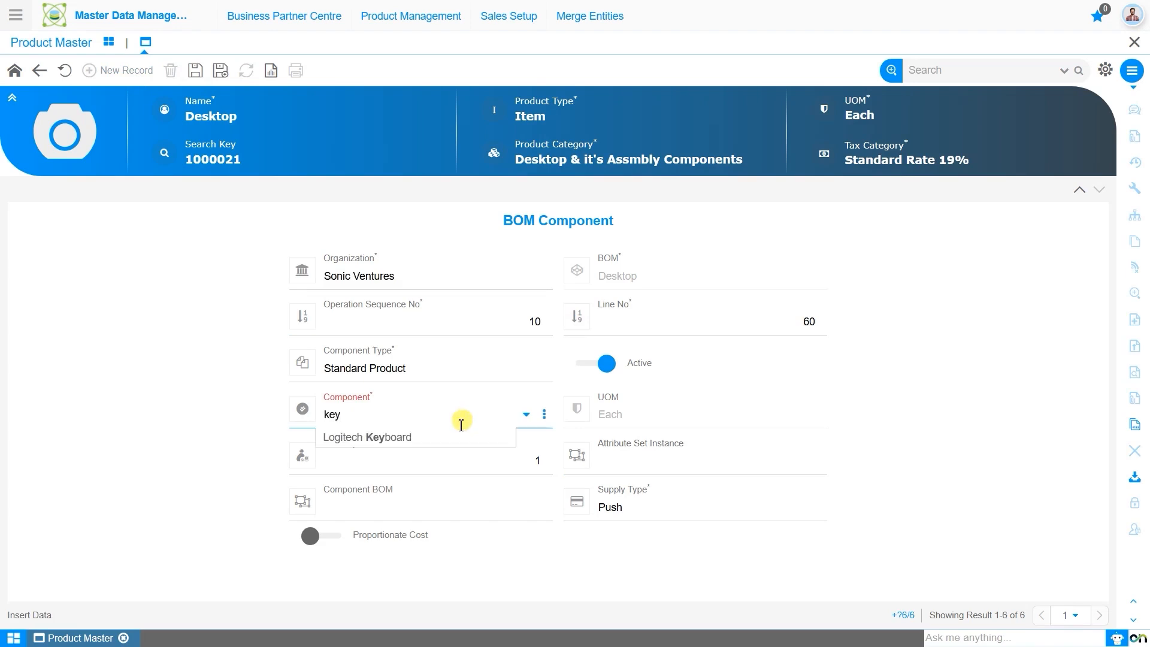
click(452, 440)
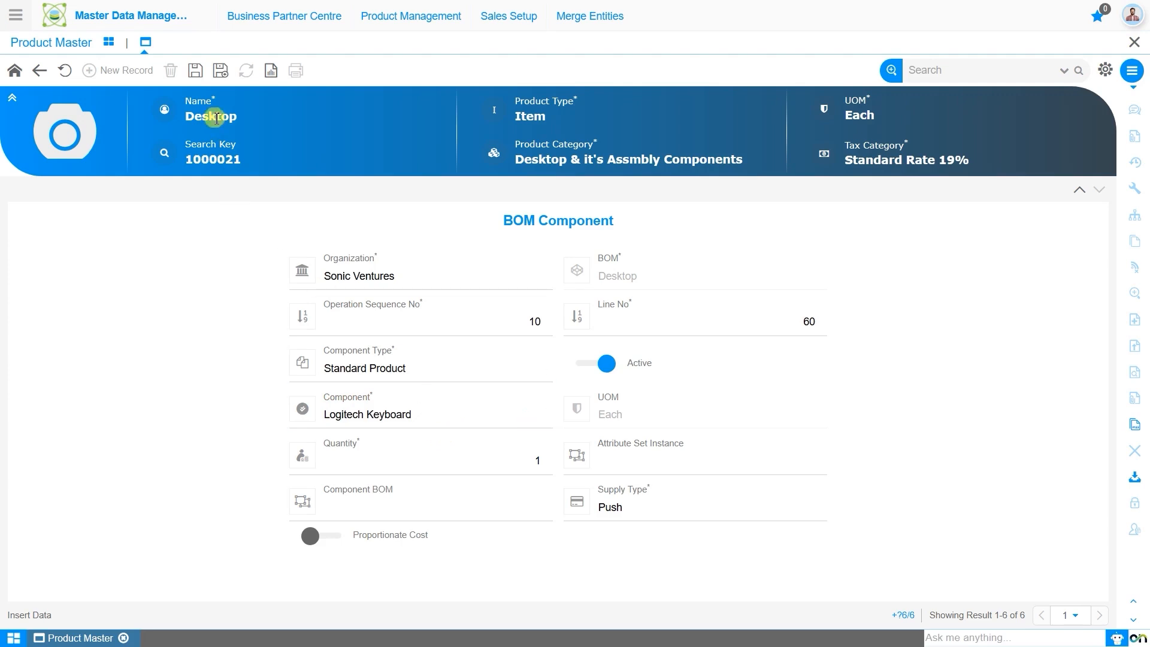
click(195, 70)
Step: Add Logitech Mouse as a new component of the Desktop BOM and save the record
click(133, 72)
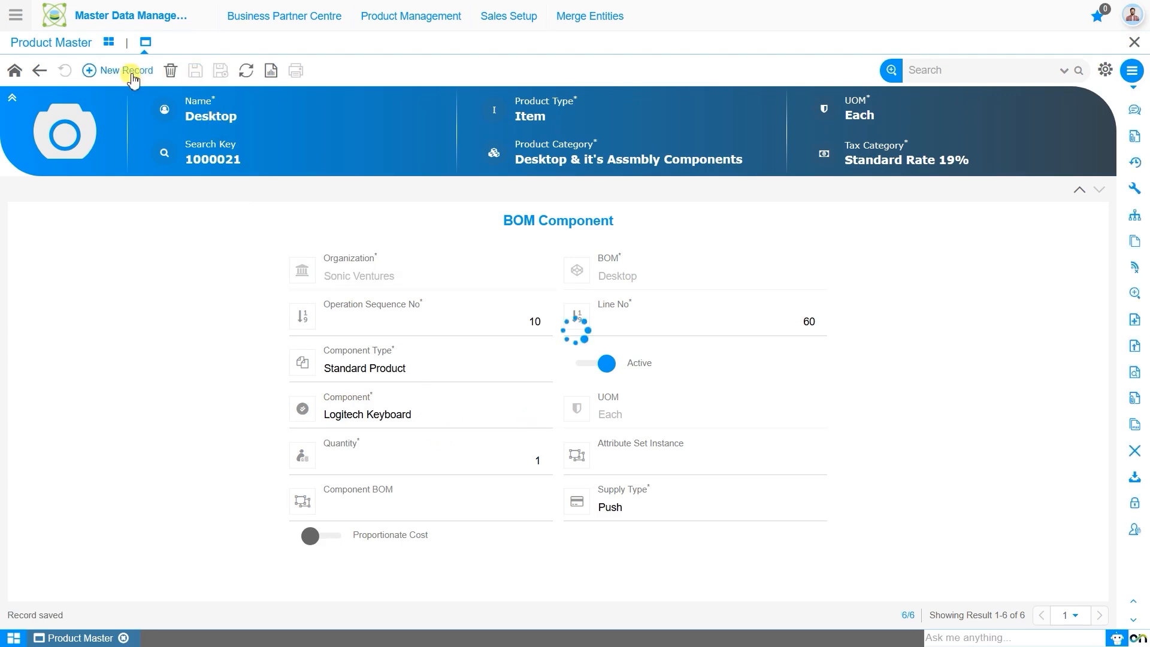
text(mou)
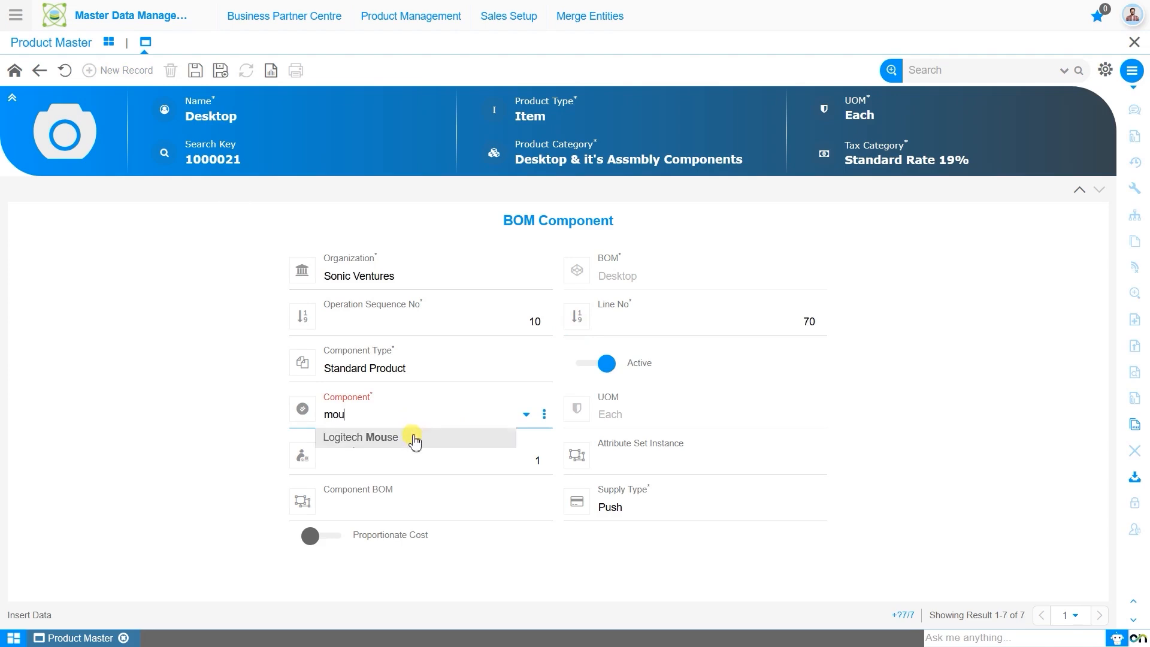
click(412, 439)
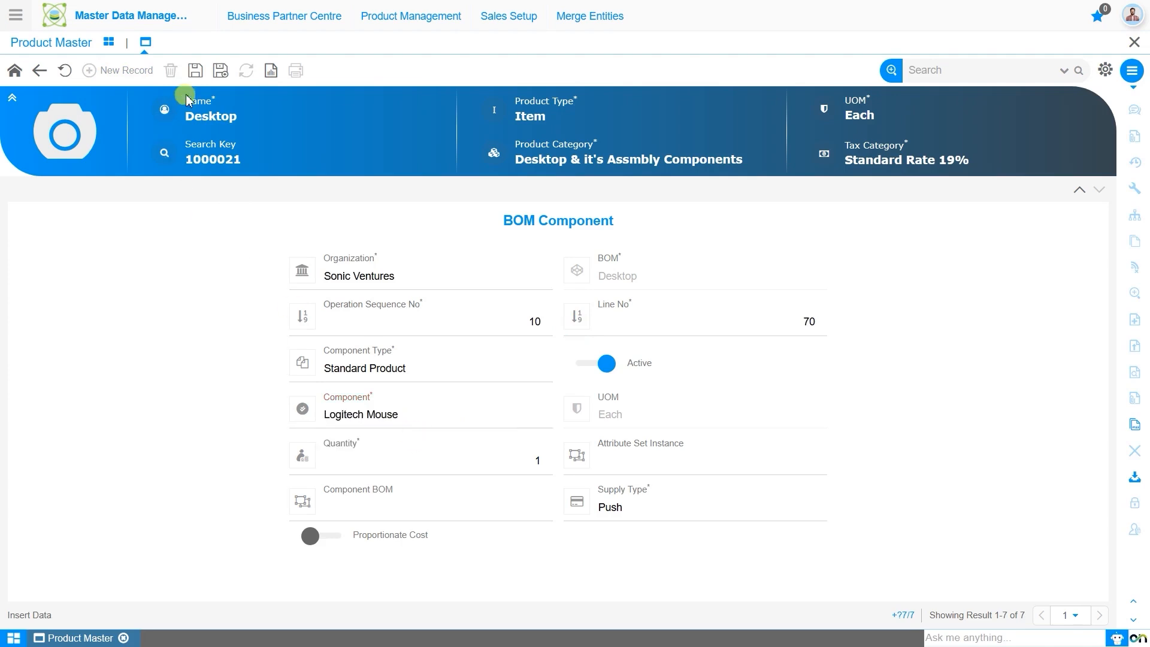
click(196, 70)
Step: Add LG Monitor as a new component of the Desktop BOM and save the record
click(119, 70)
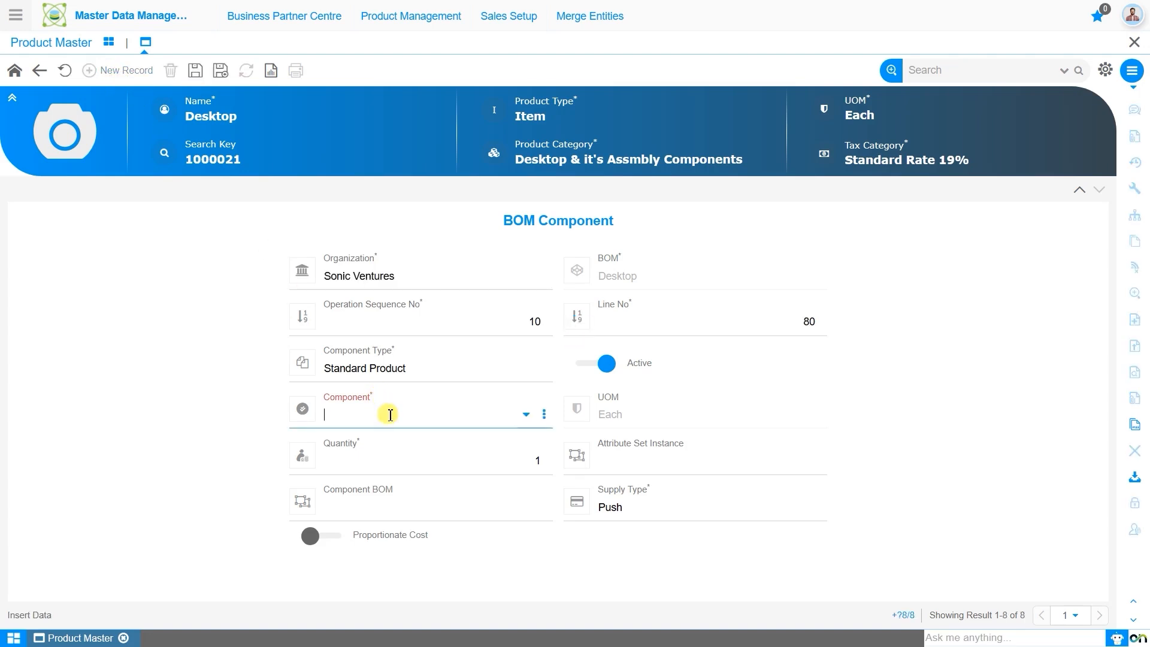
text(lg)
click(405, 440)
click(206, 77)
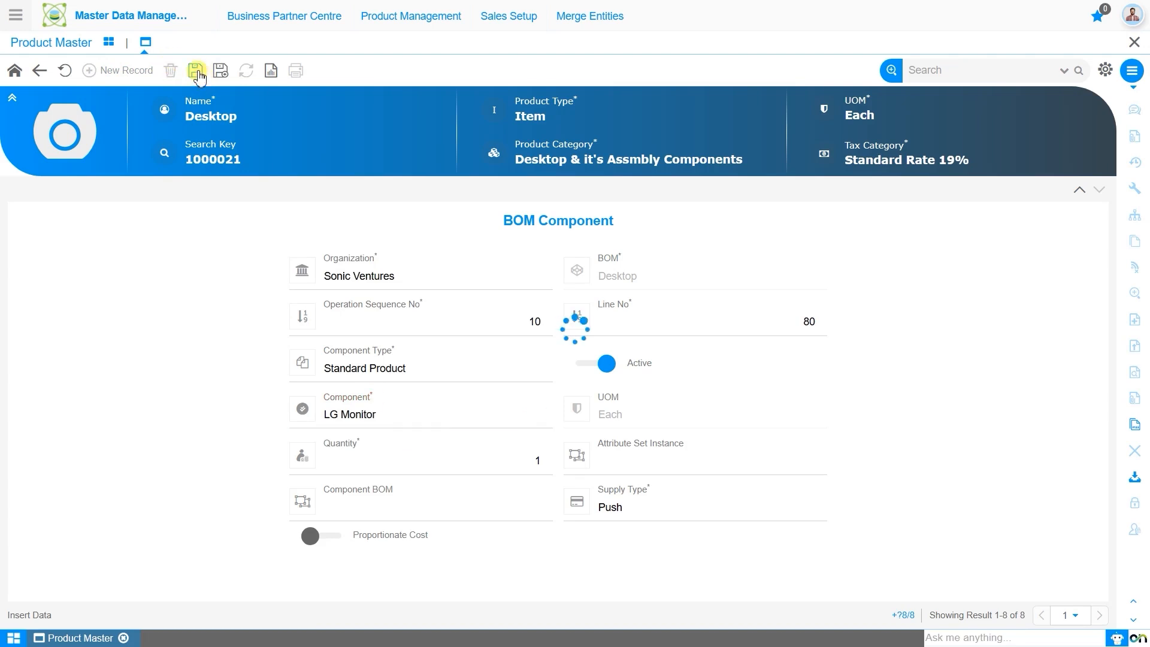
Step: Return from the BOM components to the Desktop product's Manufacturing Details and process the bill of materials to verify it
click(42, 71)
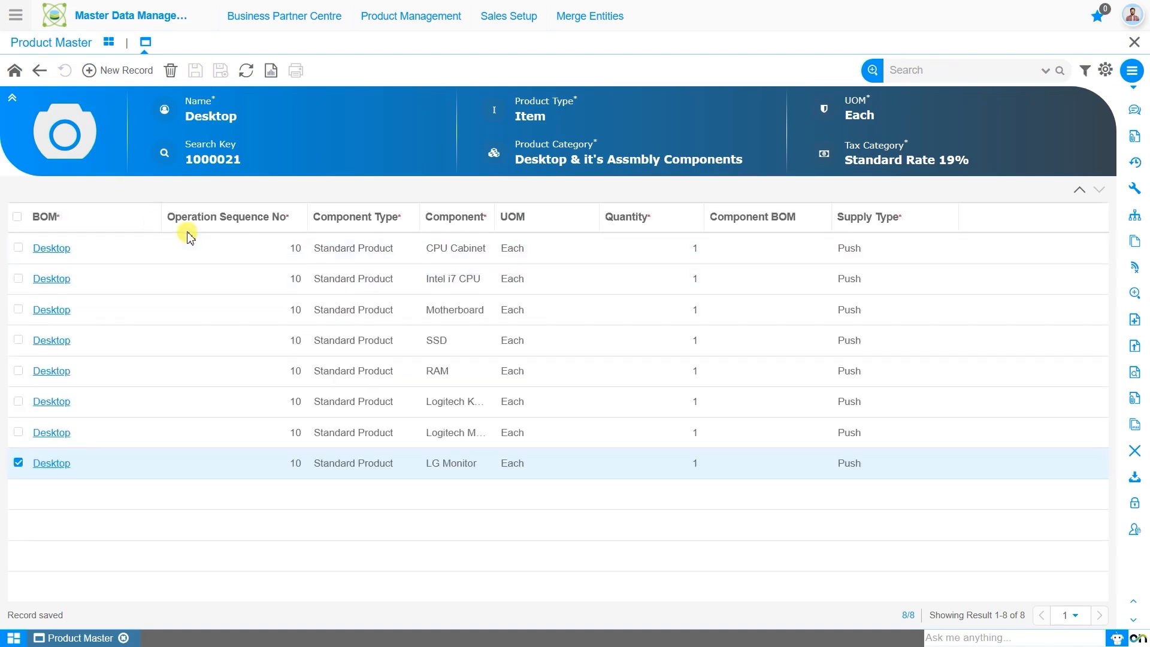
click(42, 72)
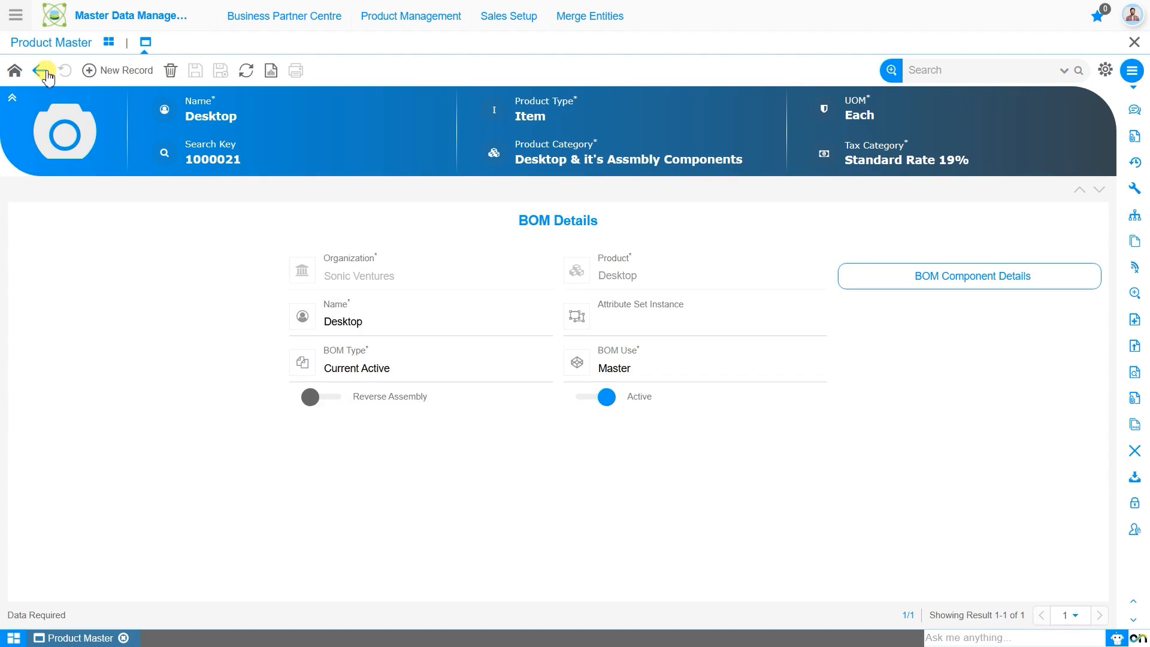
click(46, 73)
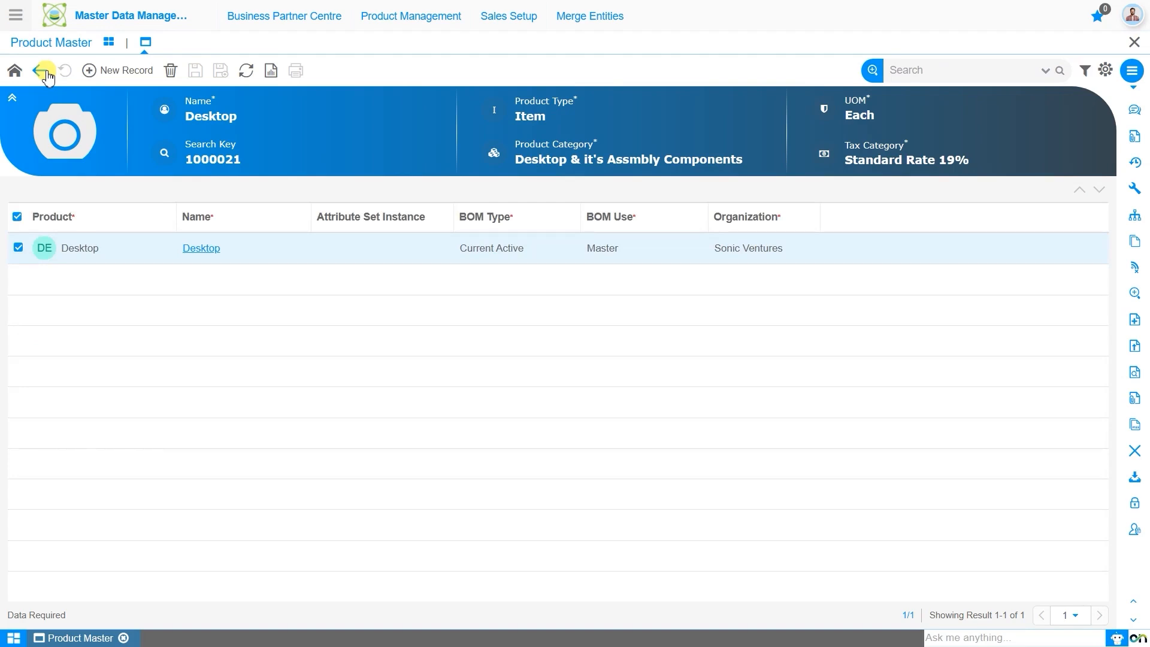
click(42, 71)
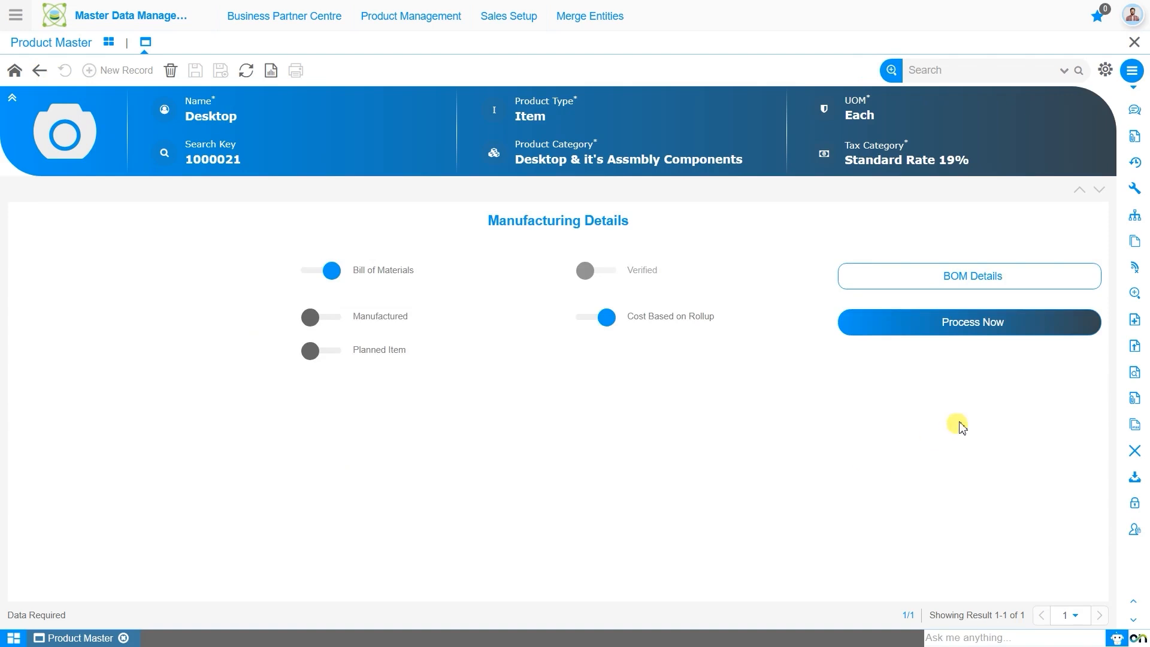
click(962, 321)
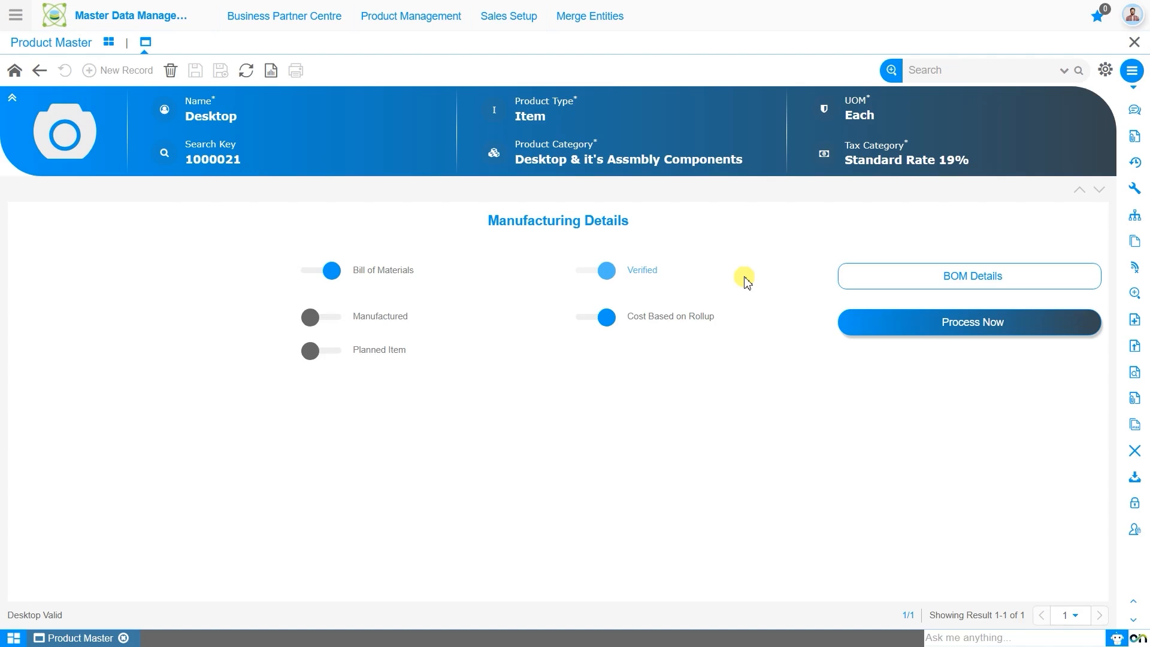
Step: Switch to the Material Management module and open the Assembly window under Storage Operations
click(16, 17)
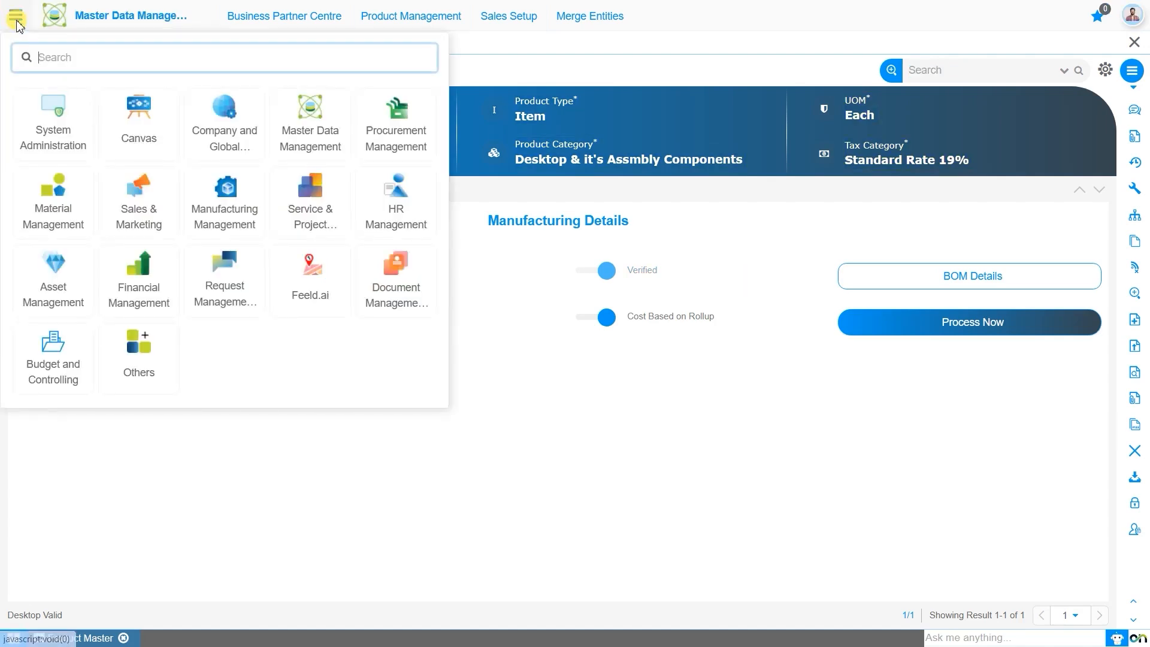
text(Ass)
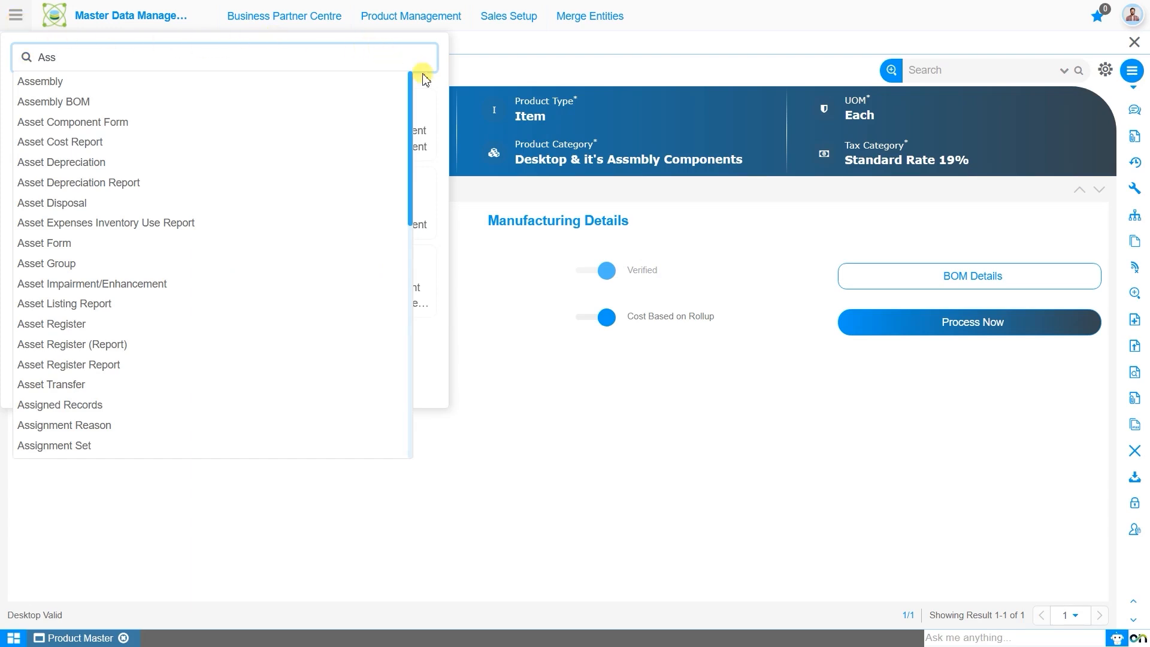
key(BackSpace)
key(BackSpace)
key(BackSpace)
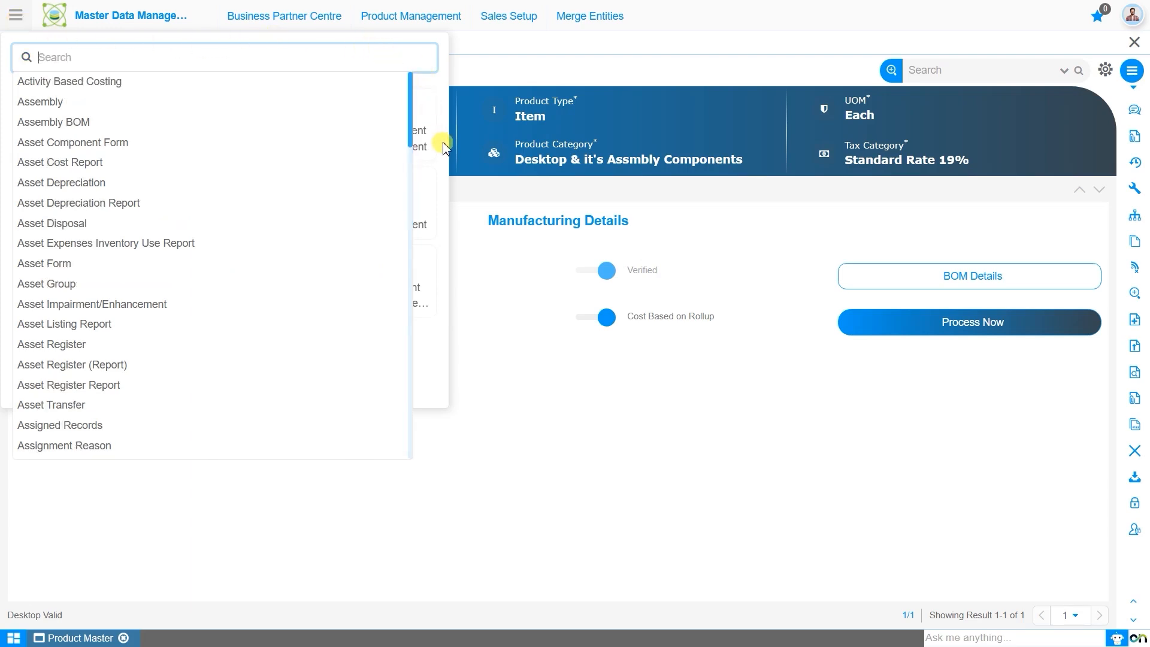
click(39, 217)
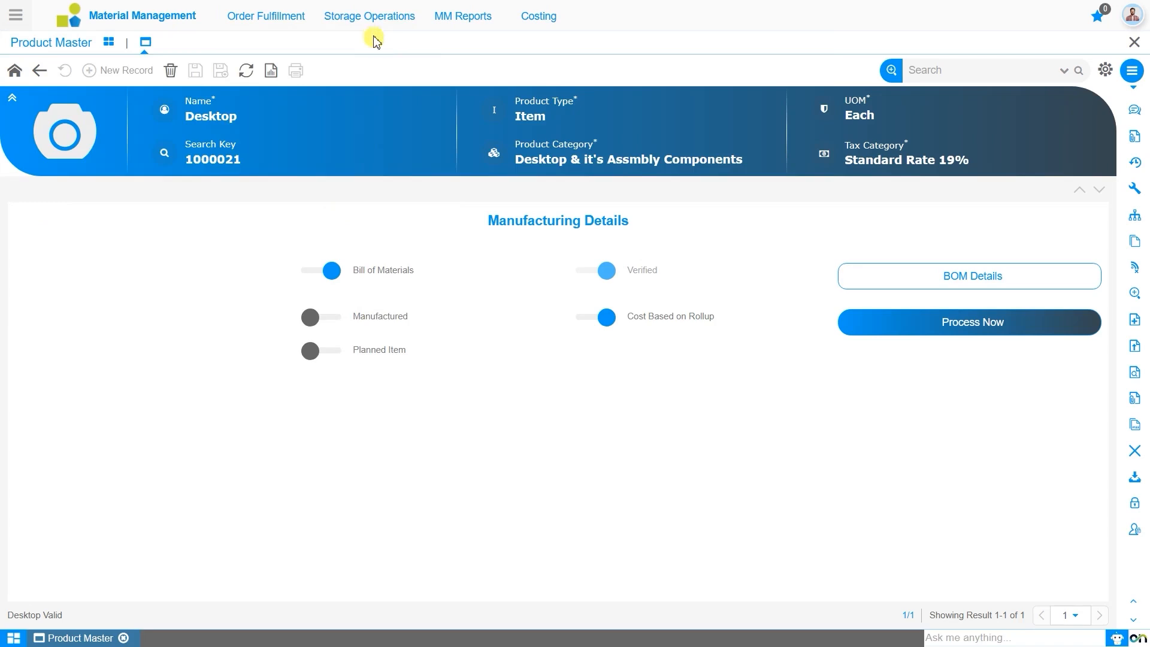
mouse_move(372, 20)
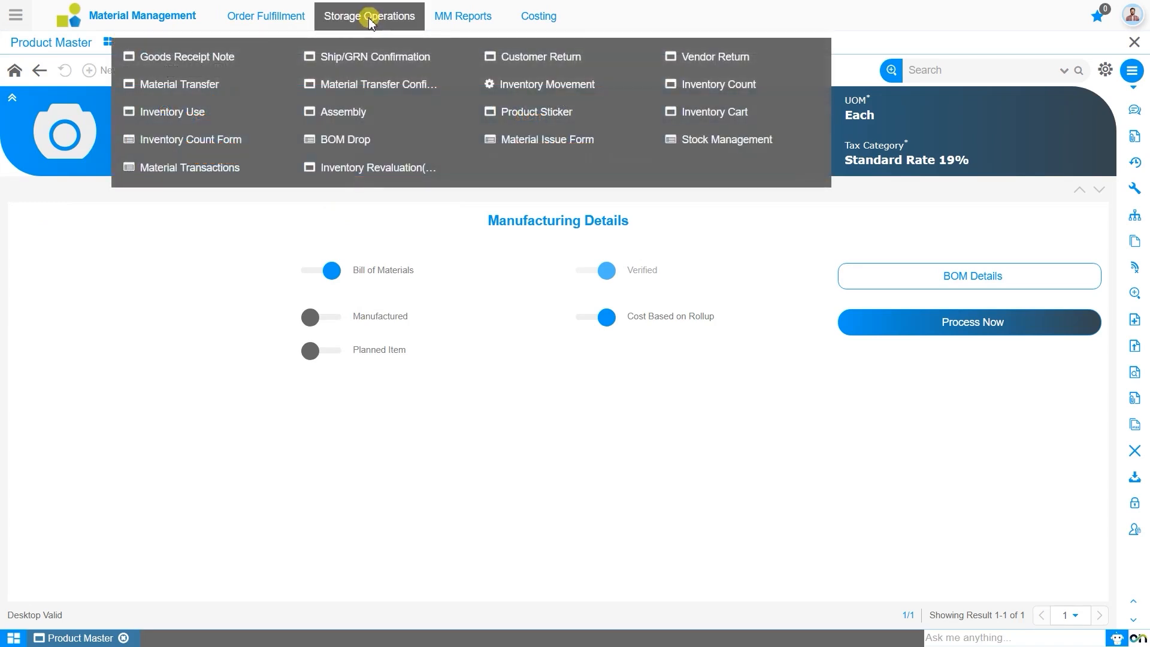
click(345, 114)
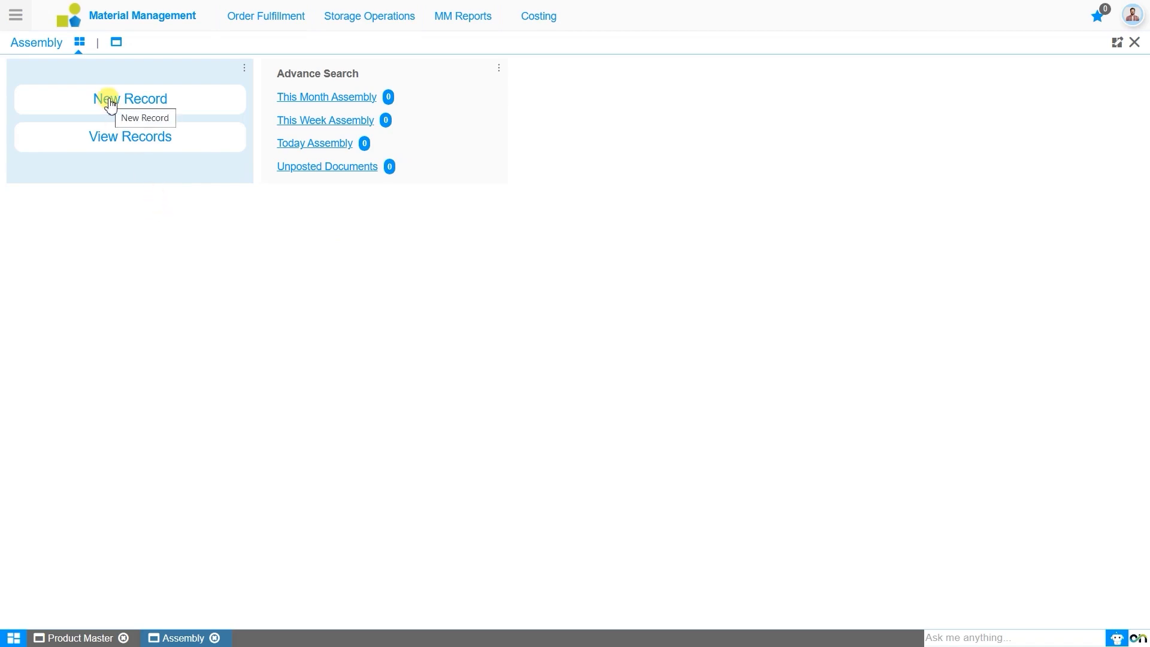
Step: Create an assembly record named "Desktop Assembly for bluk" with movement date 20-06-2025 and save it
click(133, 107)
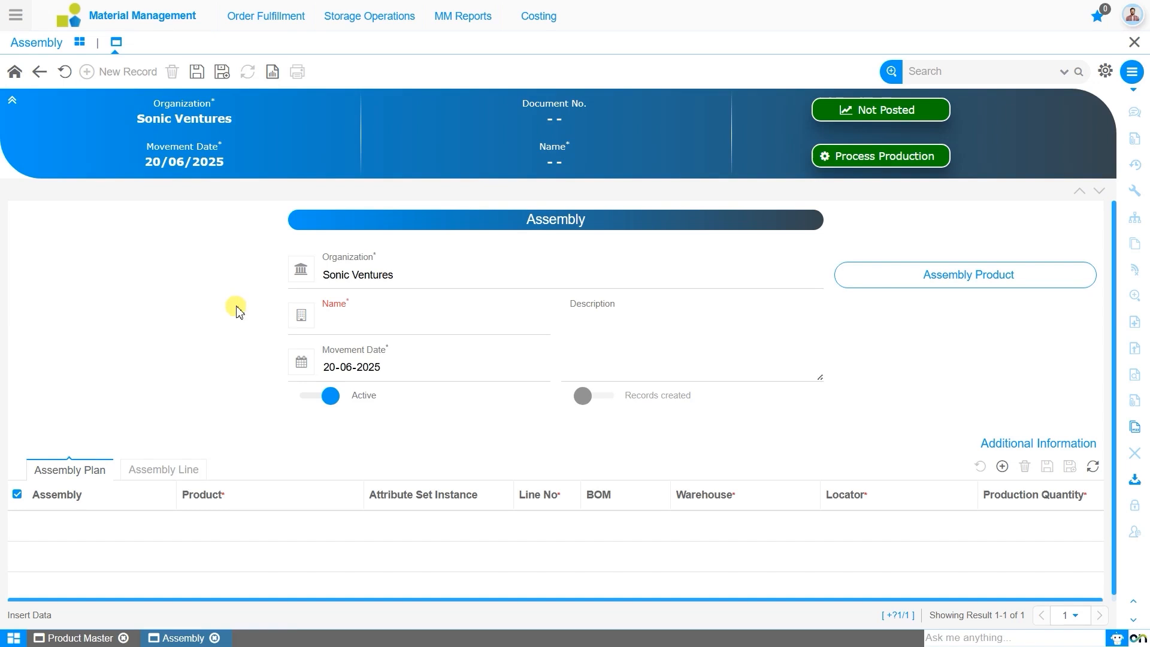
click(357, 331)
text(Desktop Assembly for bluk)
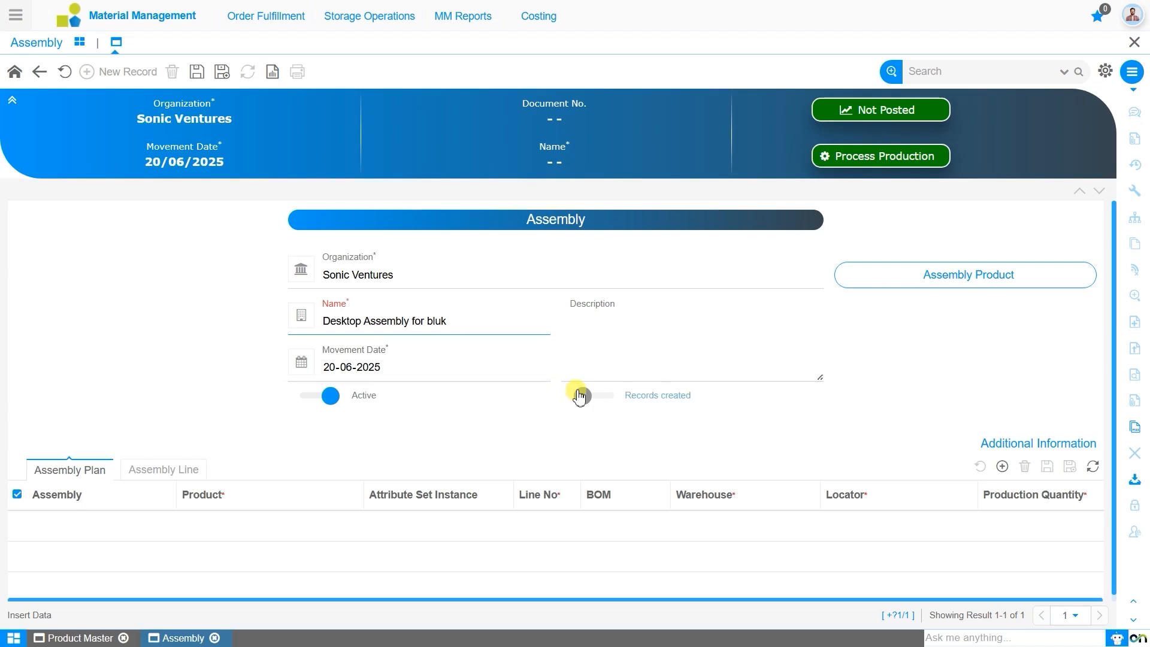
click(650, 337)
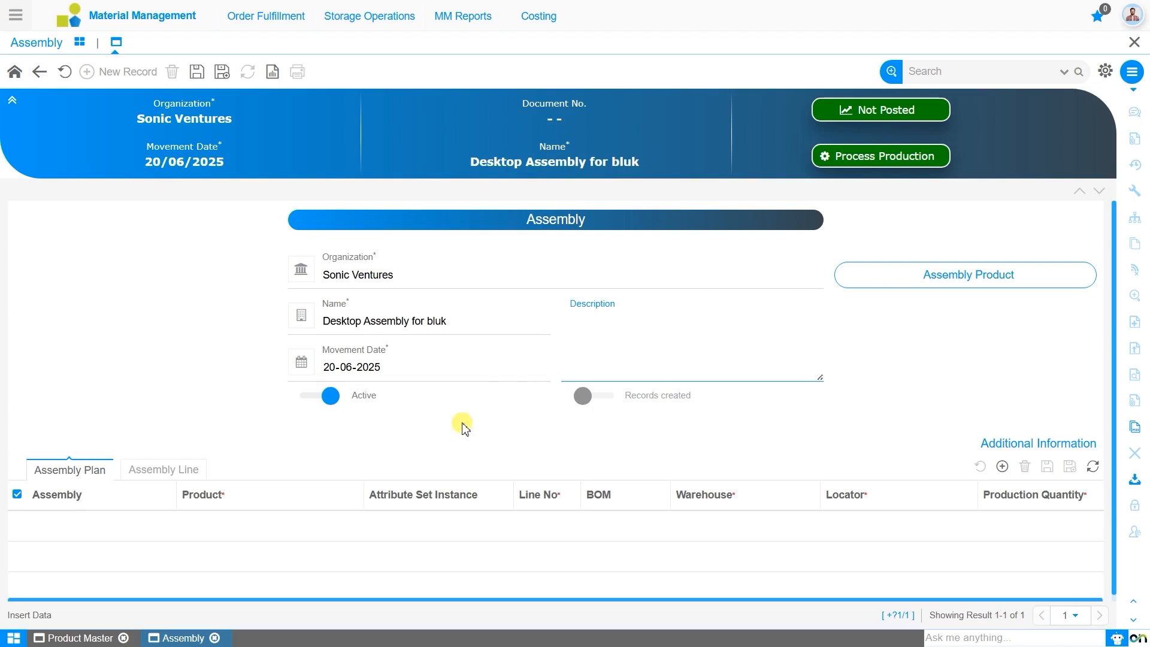
click(330, 368)
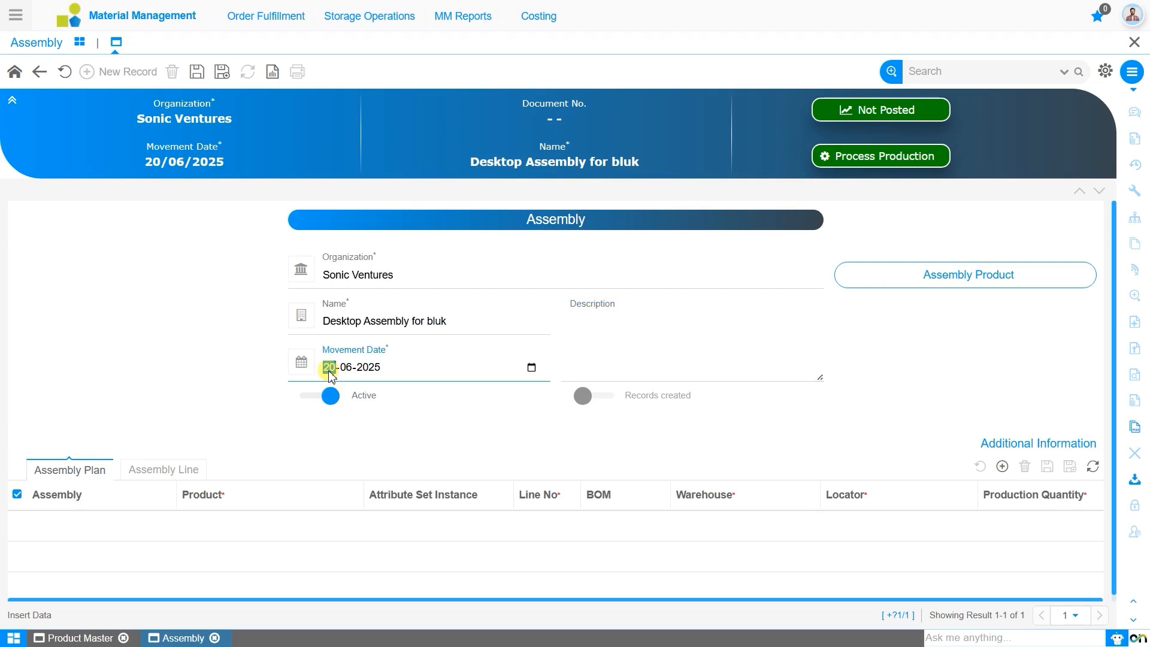
click(426, 418)
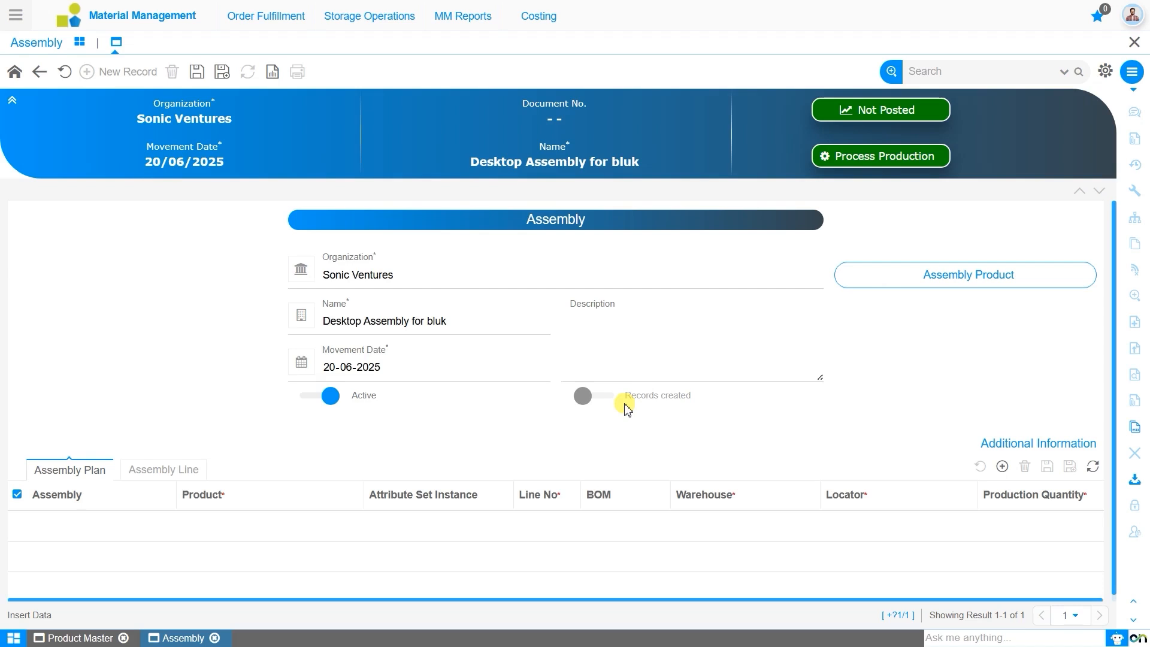
click(197, 72)
click(246, 354)
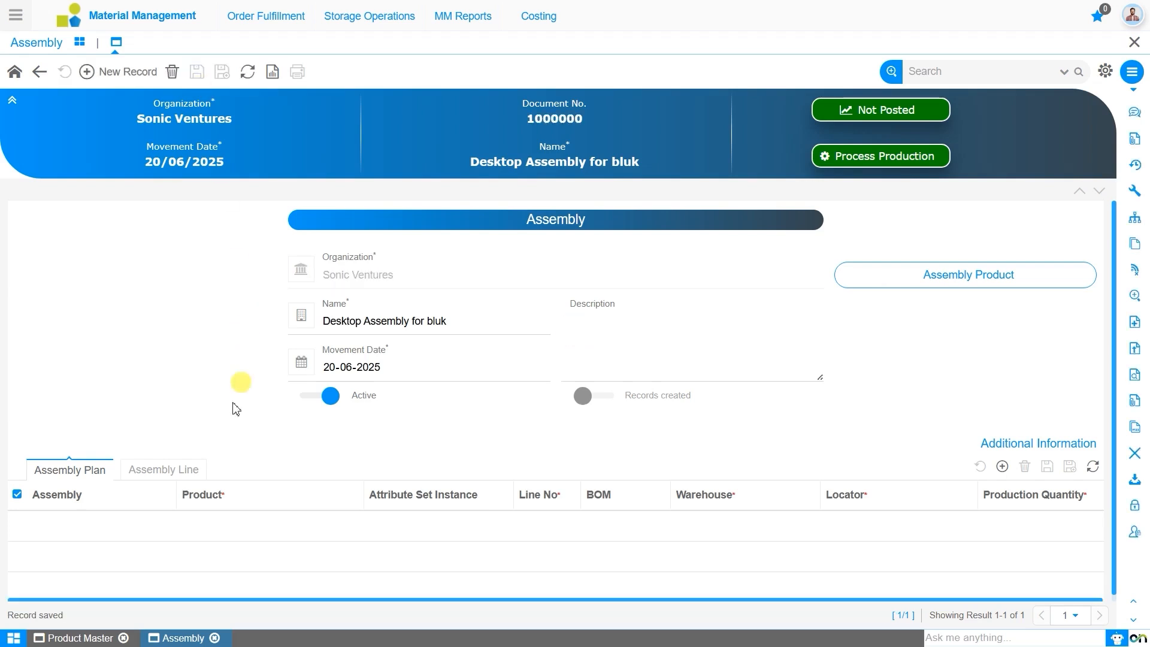
Step: Add a new assembly product record to the Desktop assembly and choose Desktop as its product
click(914, 282)
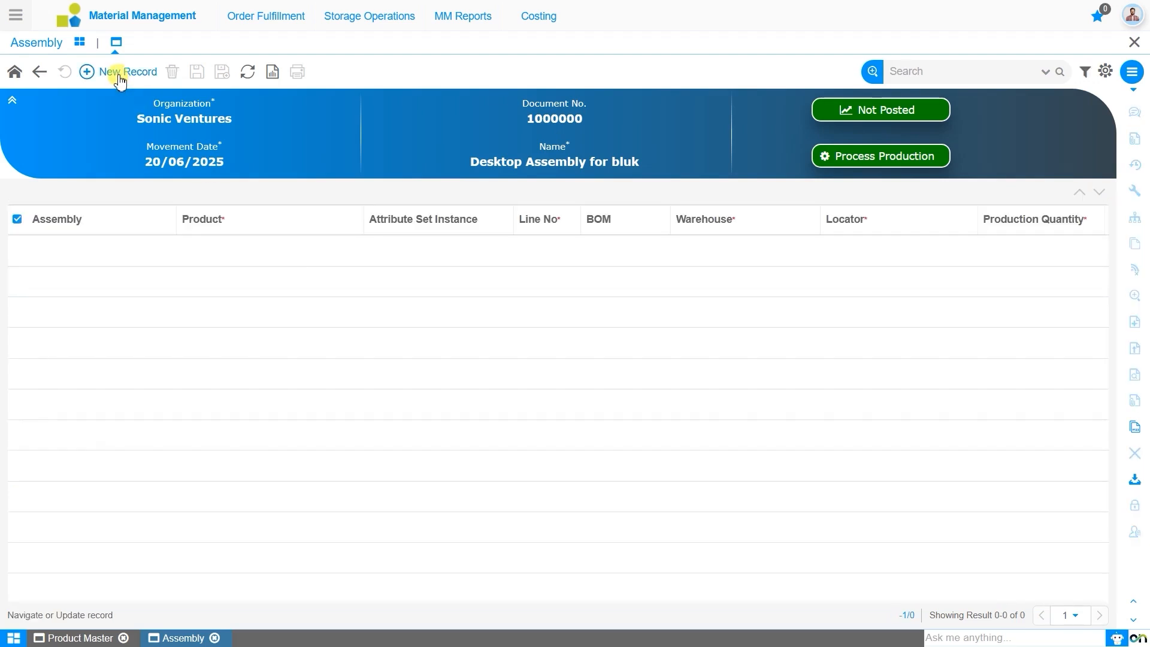
click(120, 73)
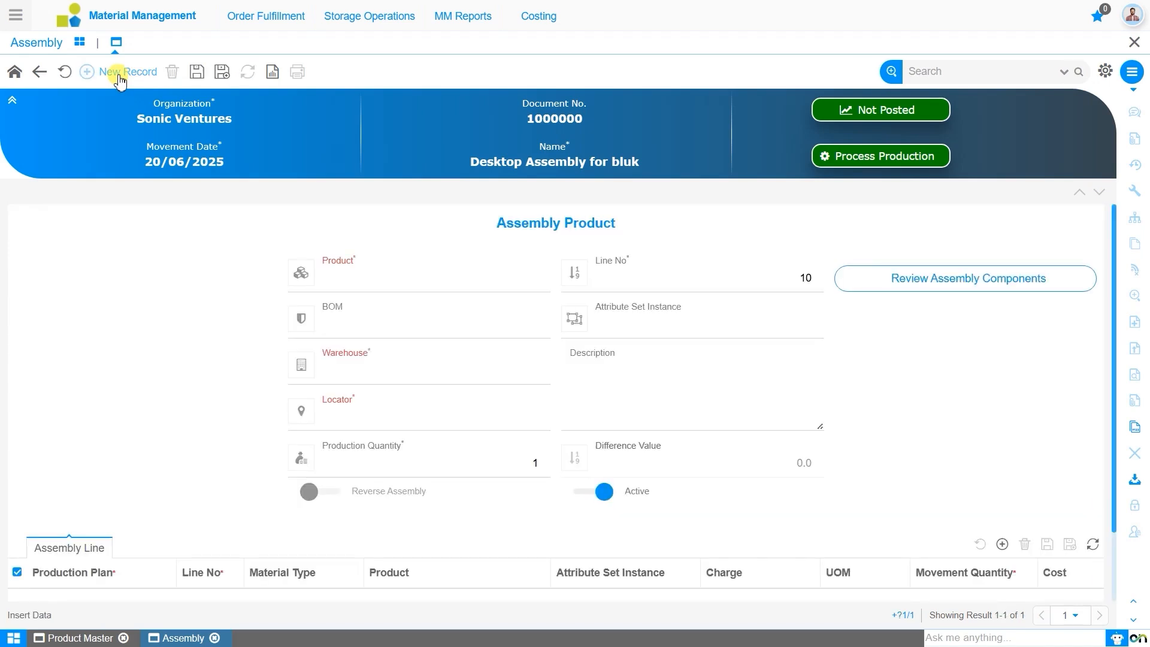
click(415, 279)
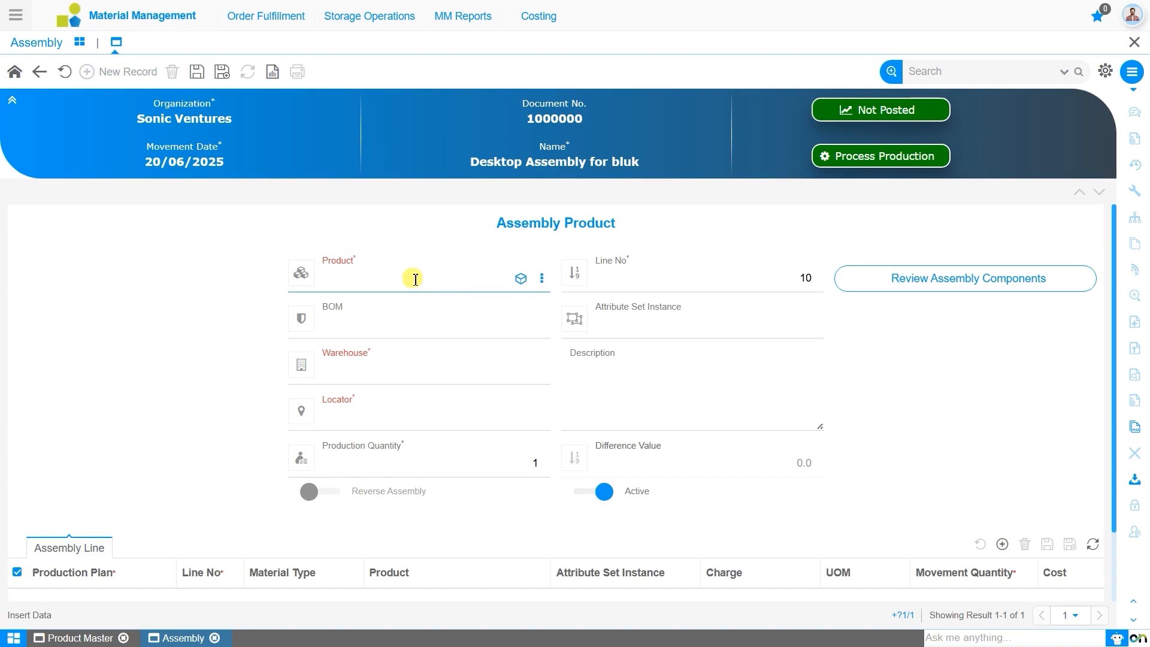
text(de)
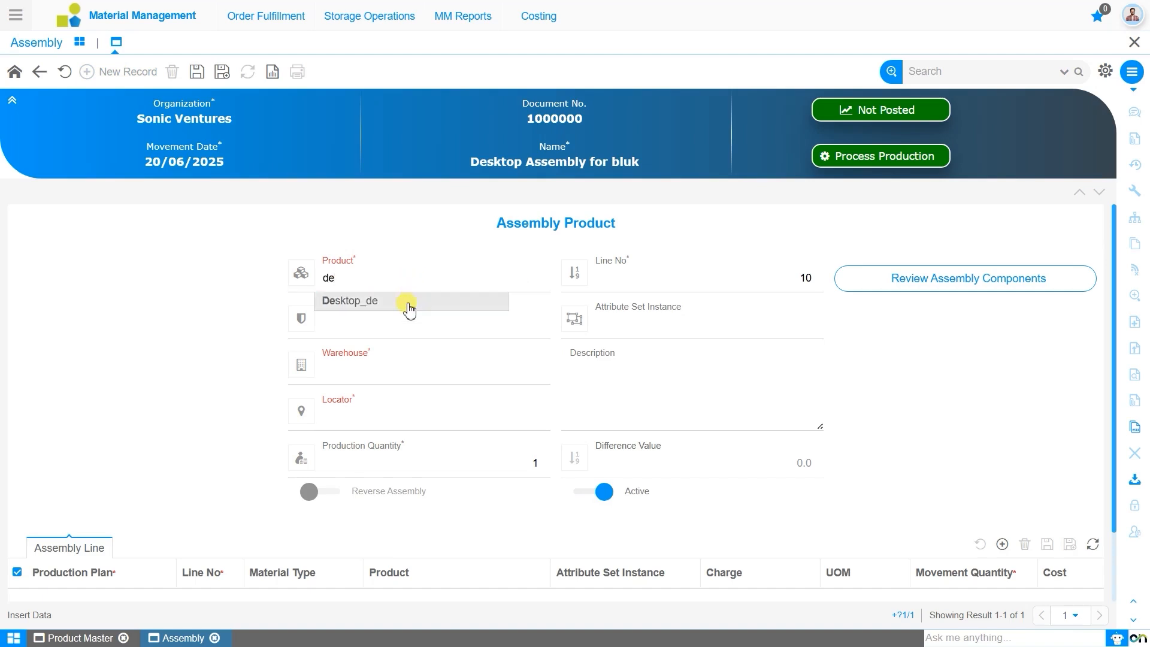
click(405, 299)
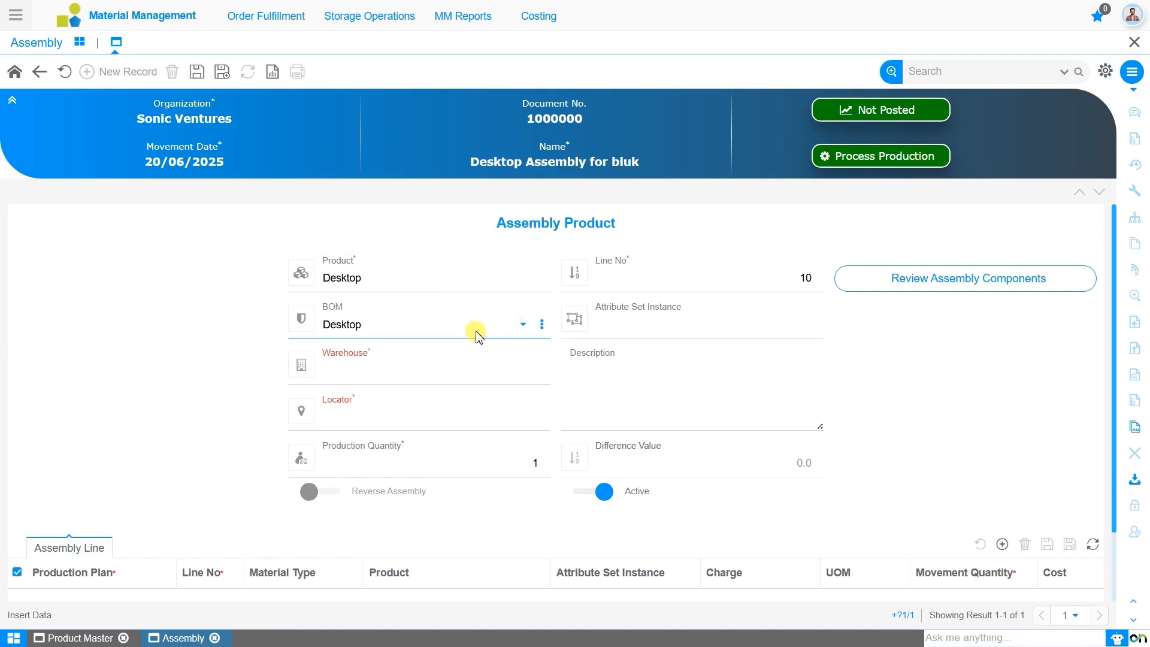
Step: Set the assembly product's warehouse to Sonic Ventures Warehouse with its locator, enter a production quantity of 5,000 and save
click(473, 378)
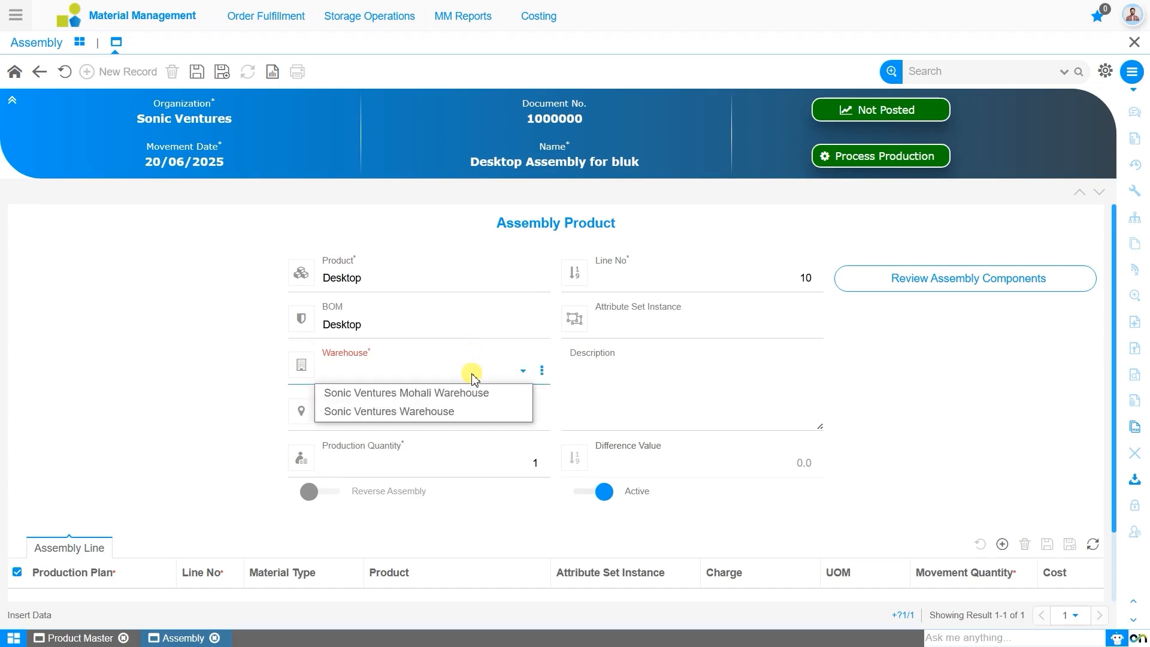
click(466, 417)
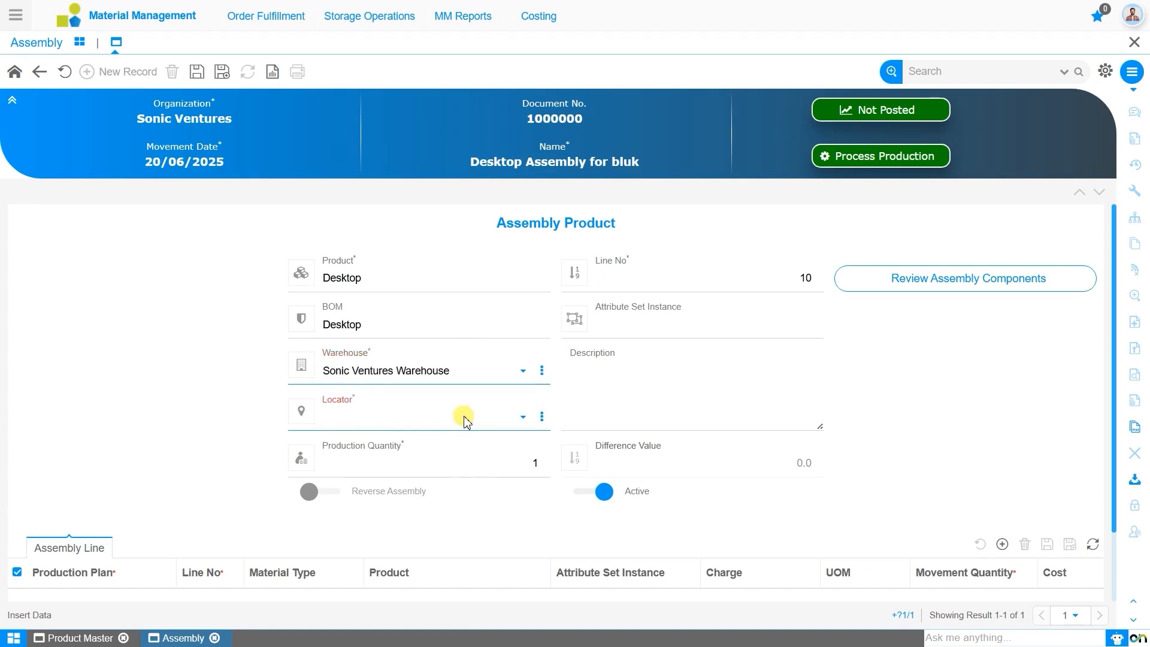
click(462, 426)
click(481, 440)
click(514, 474)
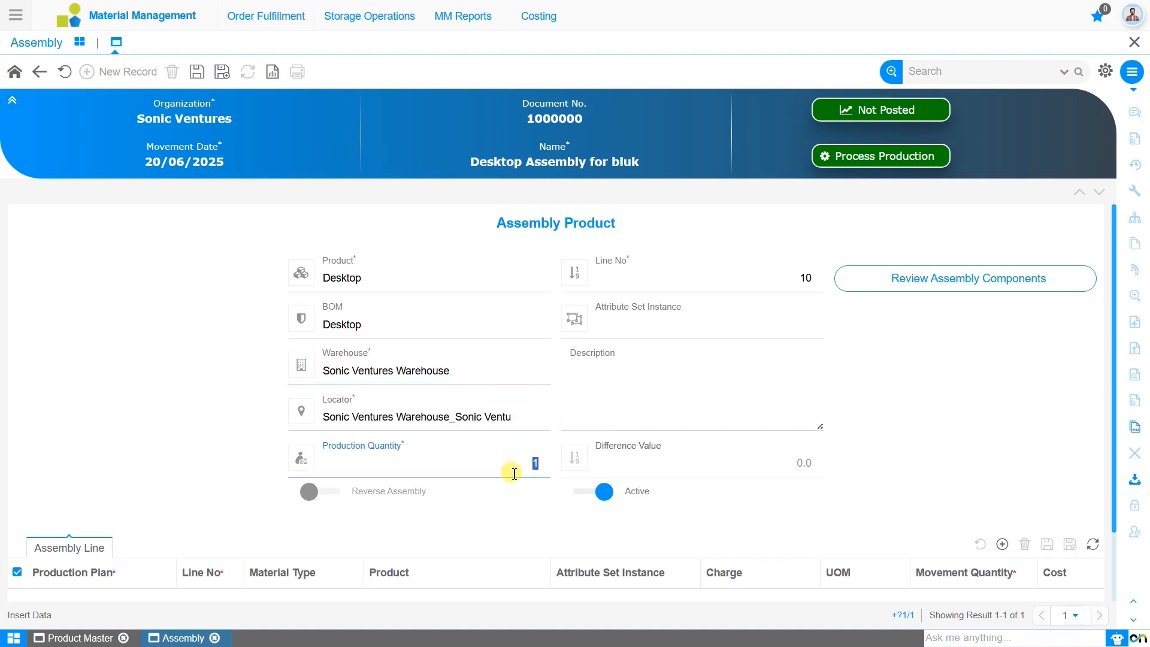
text(5000)
click(197, 75)
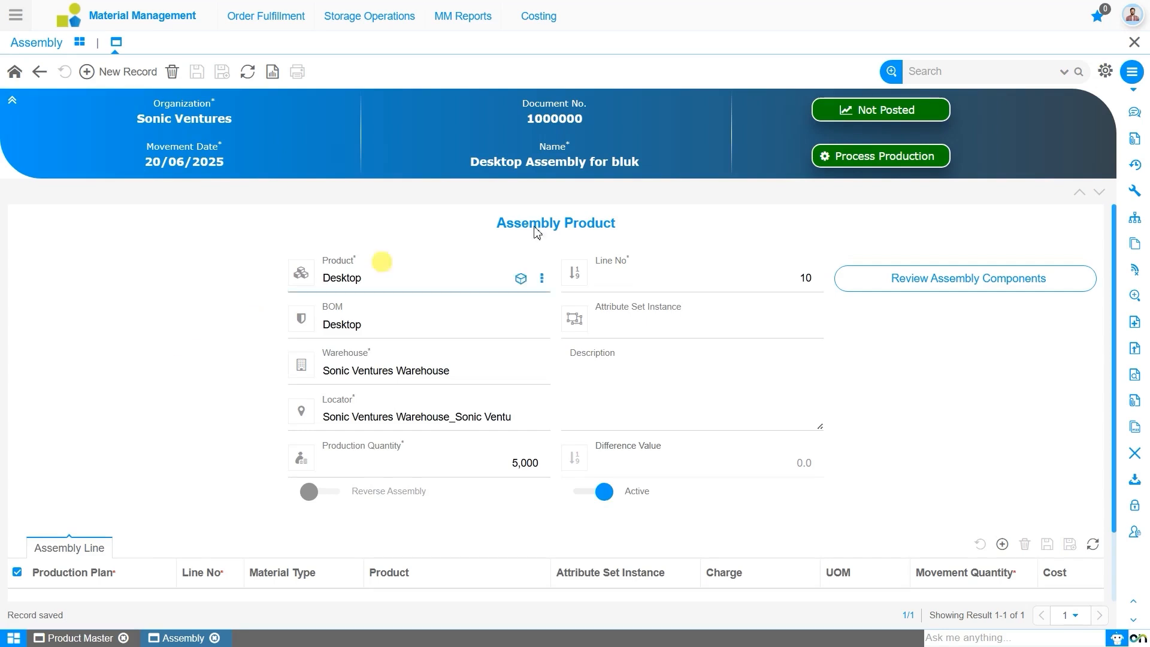
Step: Run Process Production for the assembly with "Product quantity must be in stock" enabled to generate the production lines
click(896, 157)
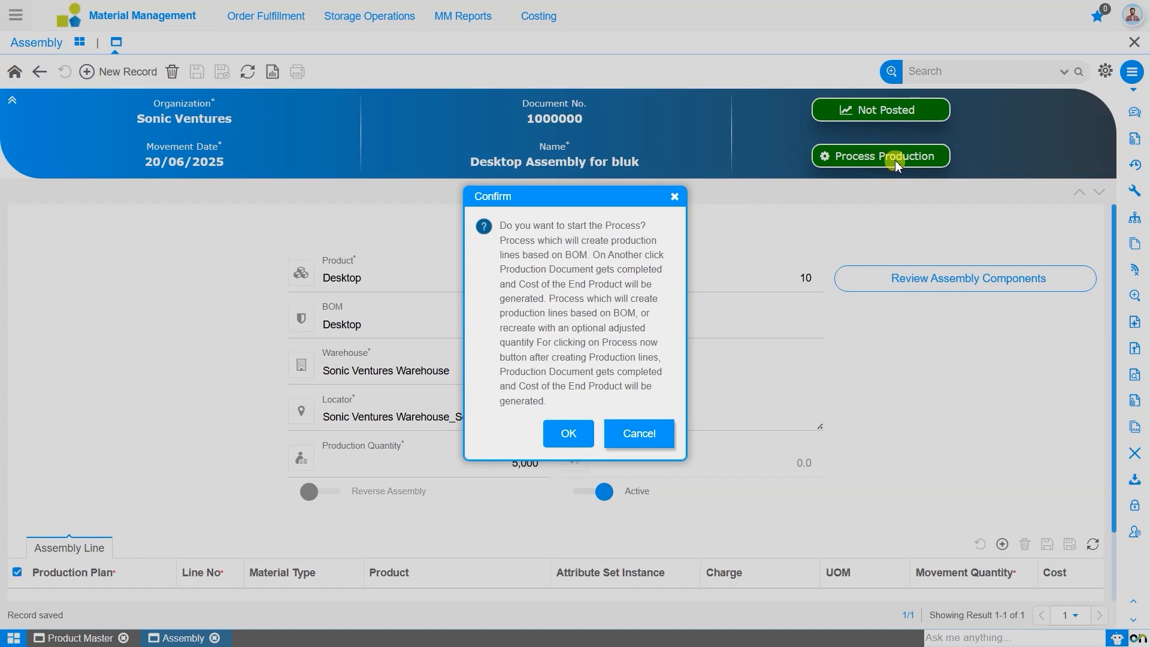
click(564, 439)
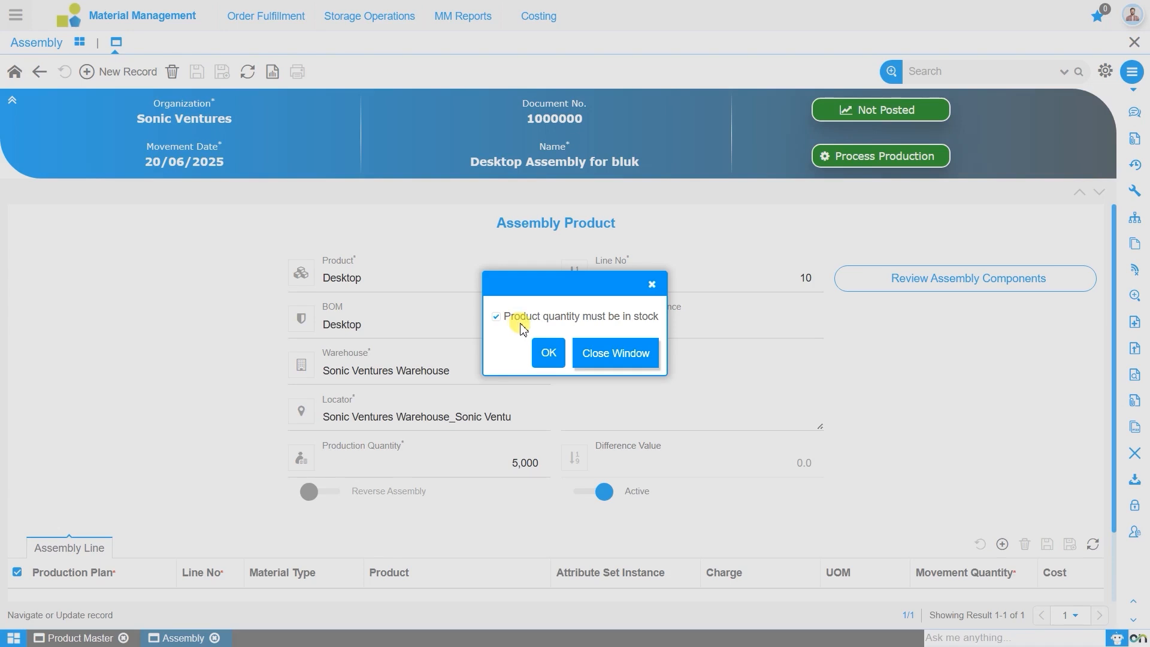
click(548, 356)
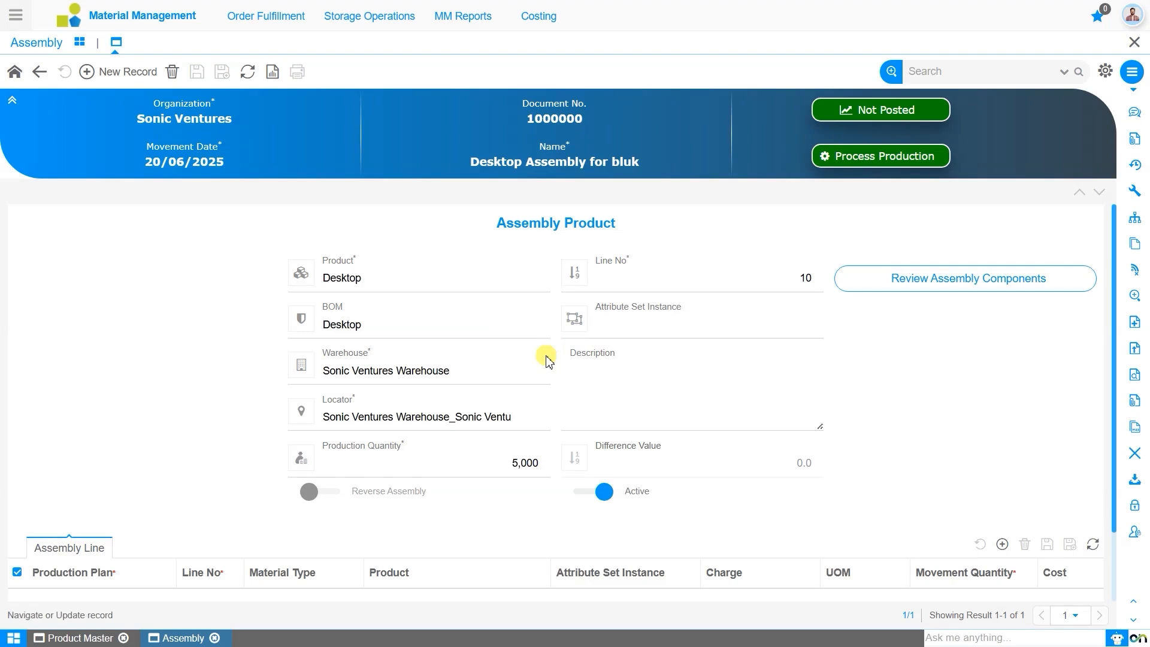
Step: Review the generated assembly lines and examine the details of the Desktop finished-good line in Review Assembly Components
scroll(547, 360, down, 3)
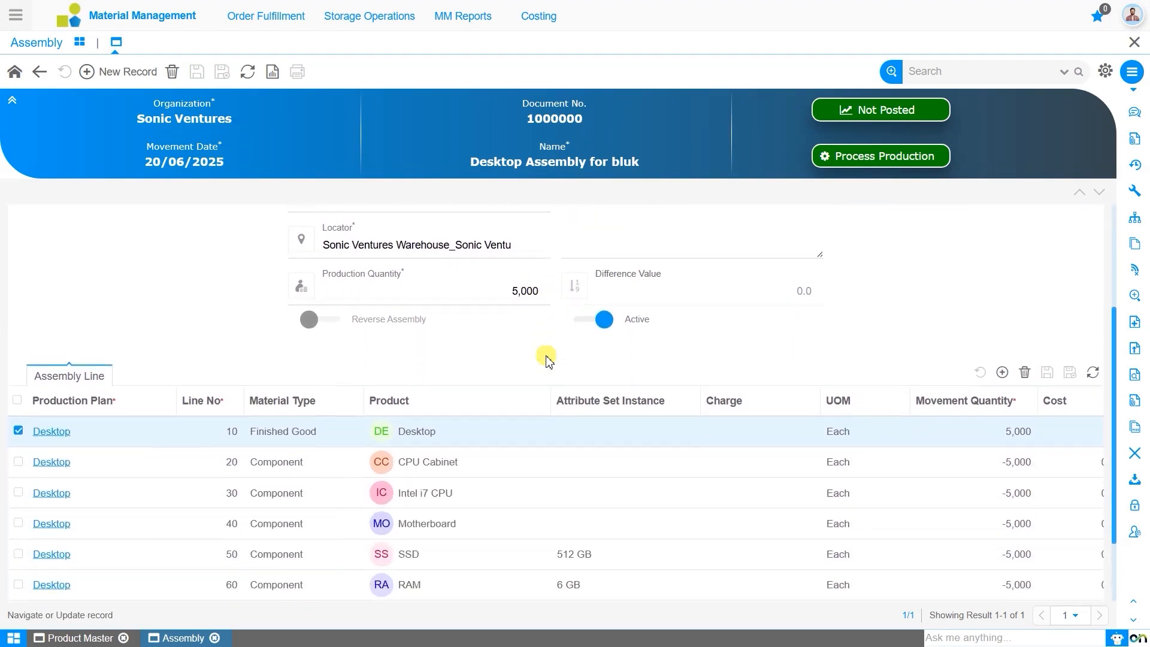
scroll(547, 360, down, 2)
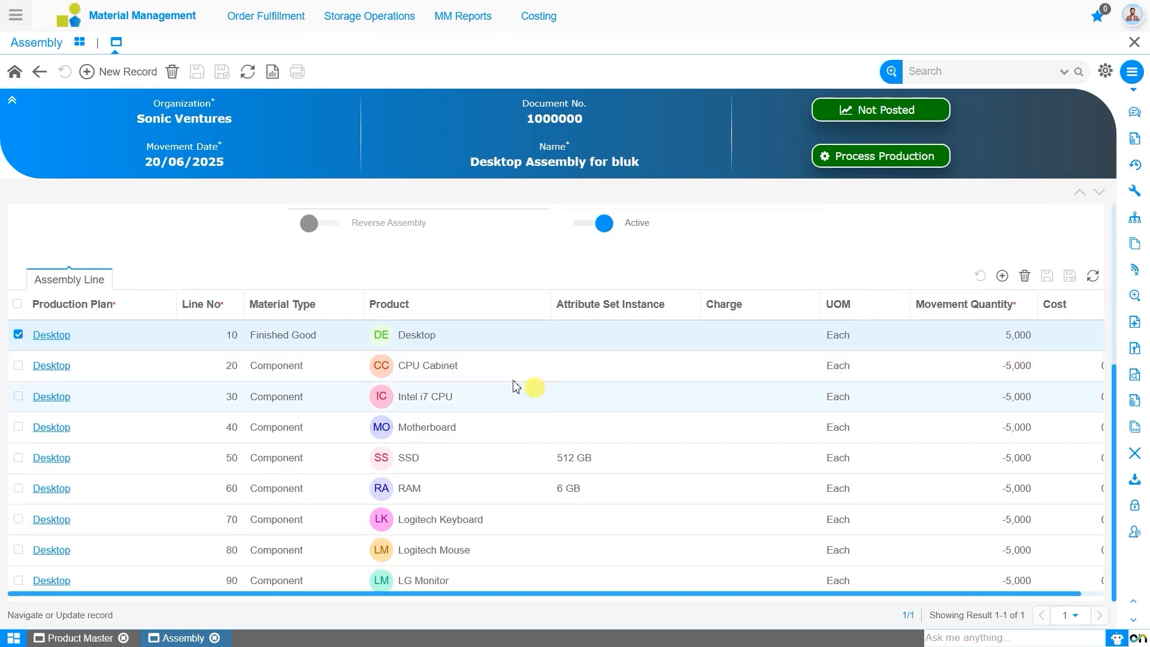
click(70, 282)
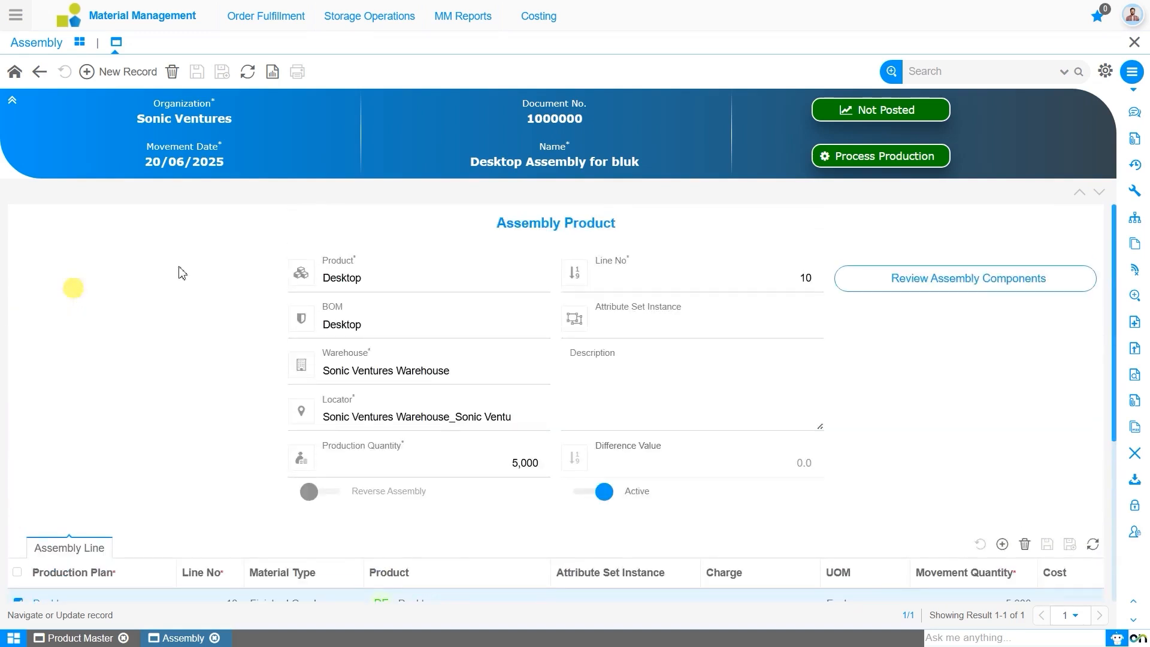
click(996, 293)
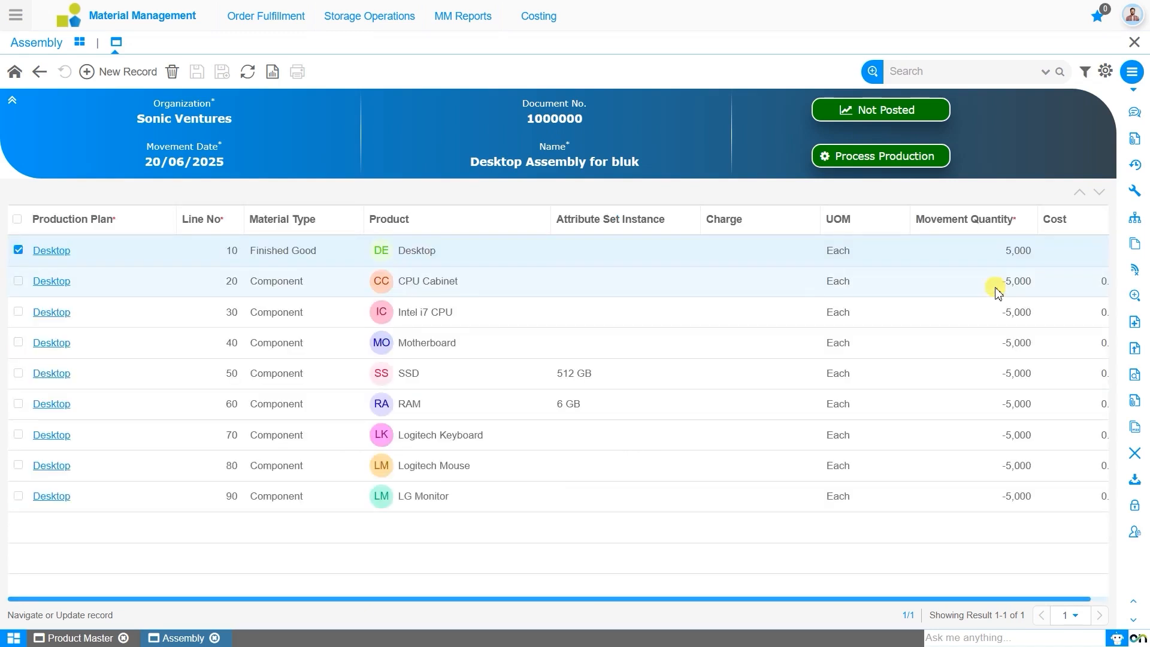
click(56, 254)
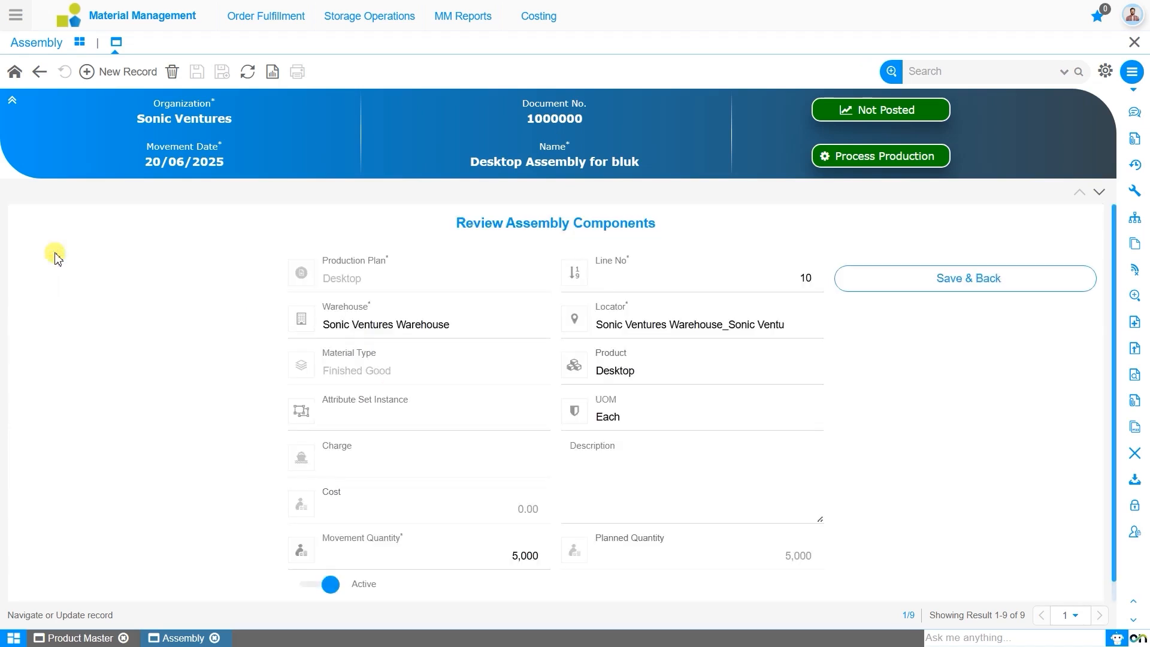
scroll(144, 386, down, 1)
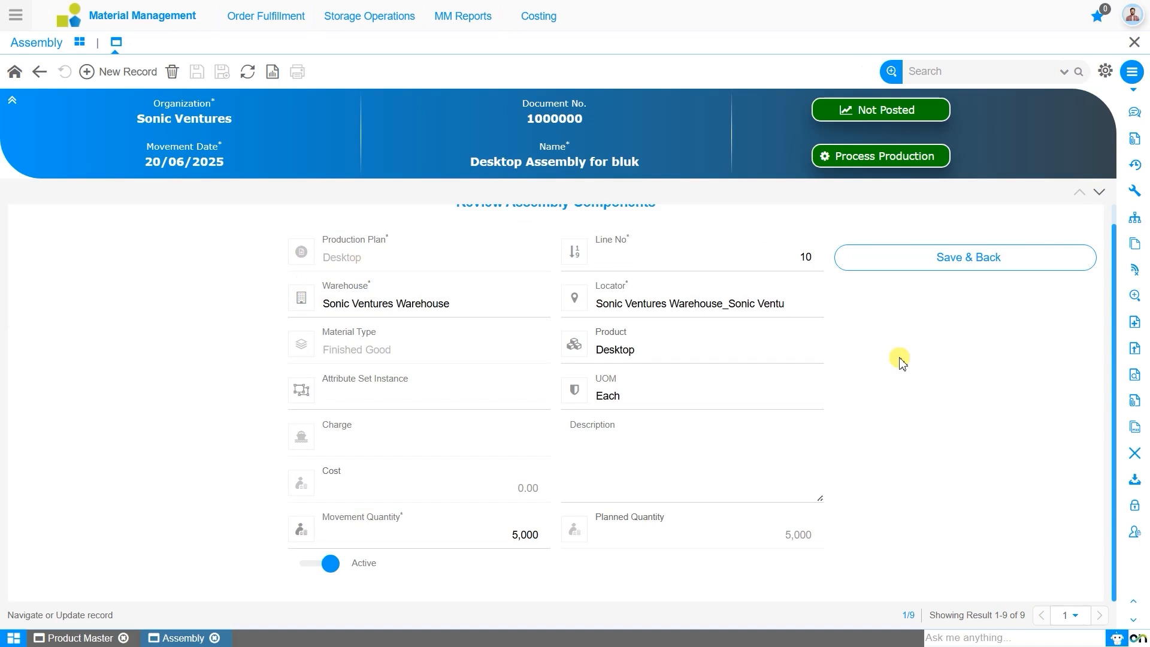
Step: Return to the assembly header and run Process Production again with "Product quantity must be in stock" enabled to complete the document
click(675, 439)
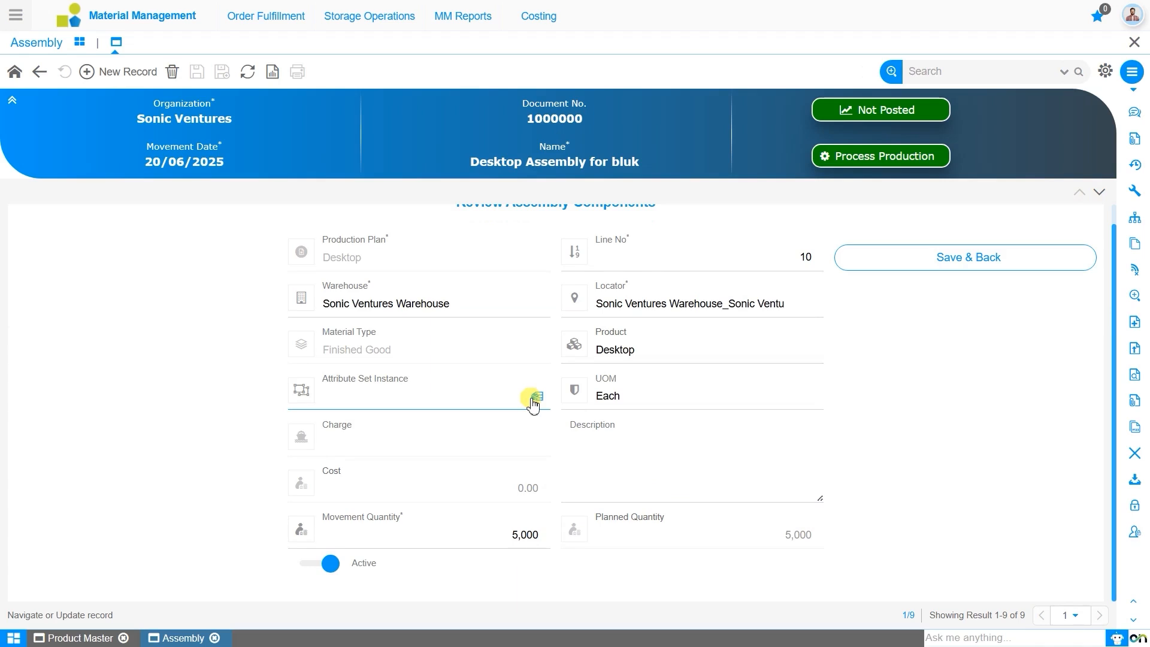
click(42, 77)
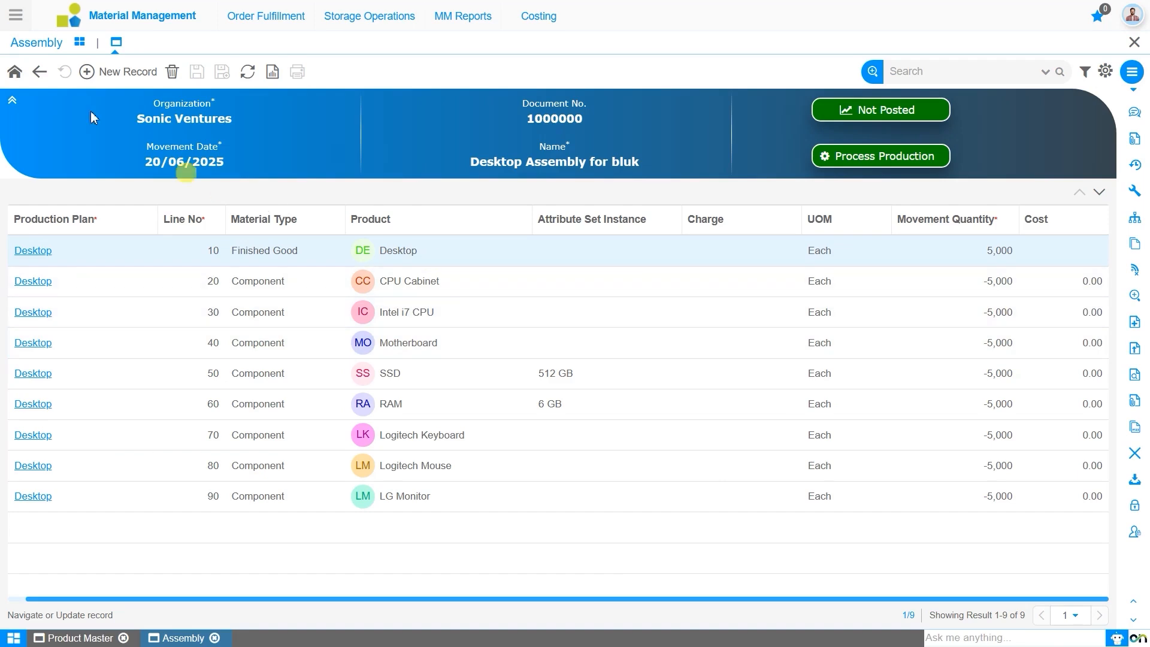
click(15, 72)
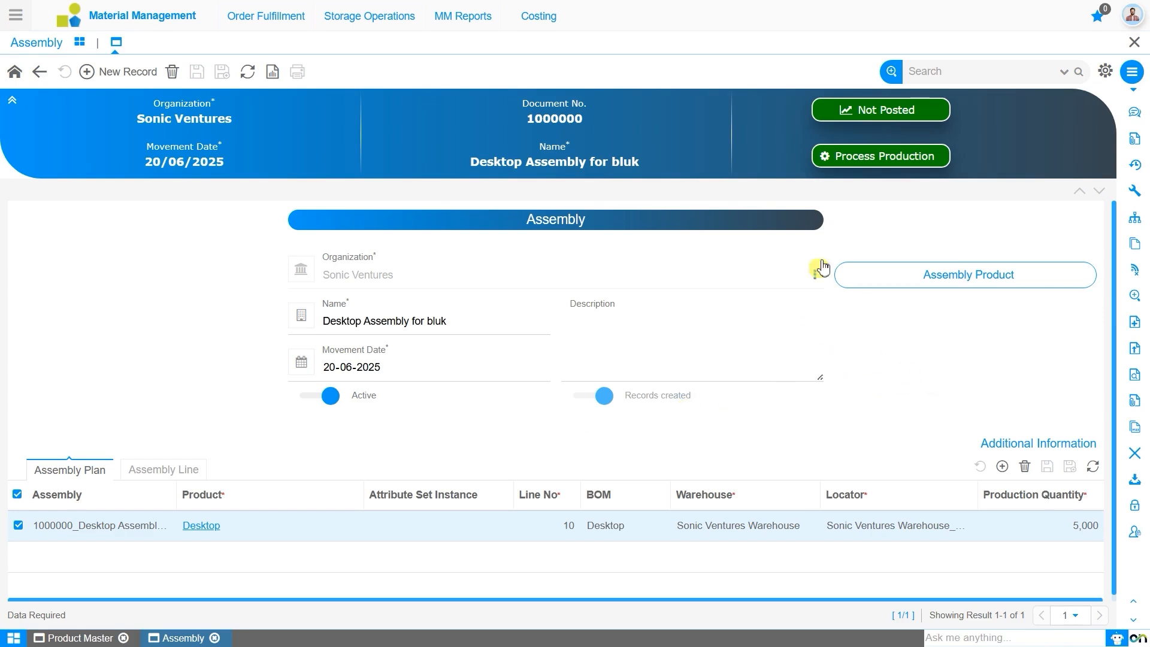
click(902, 167)
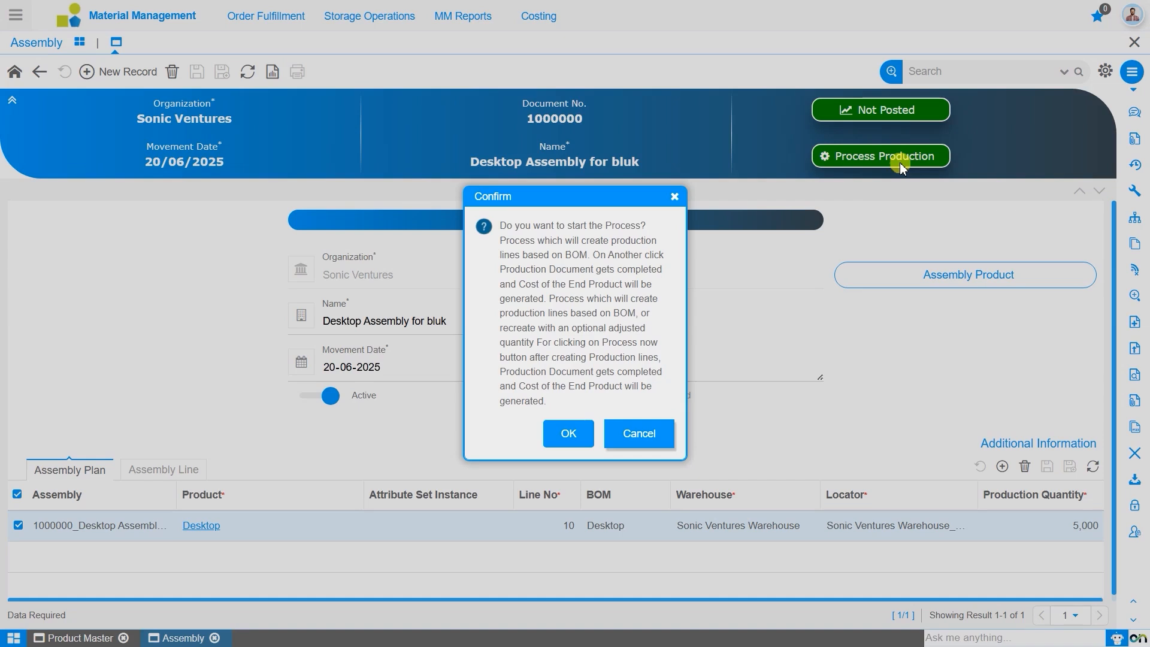
click(574, 432)
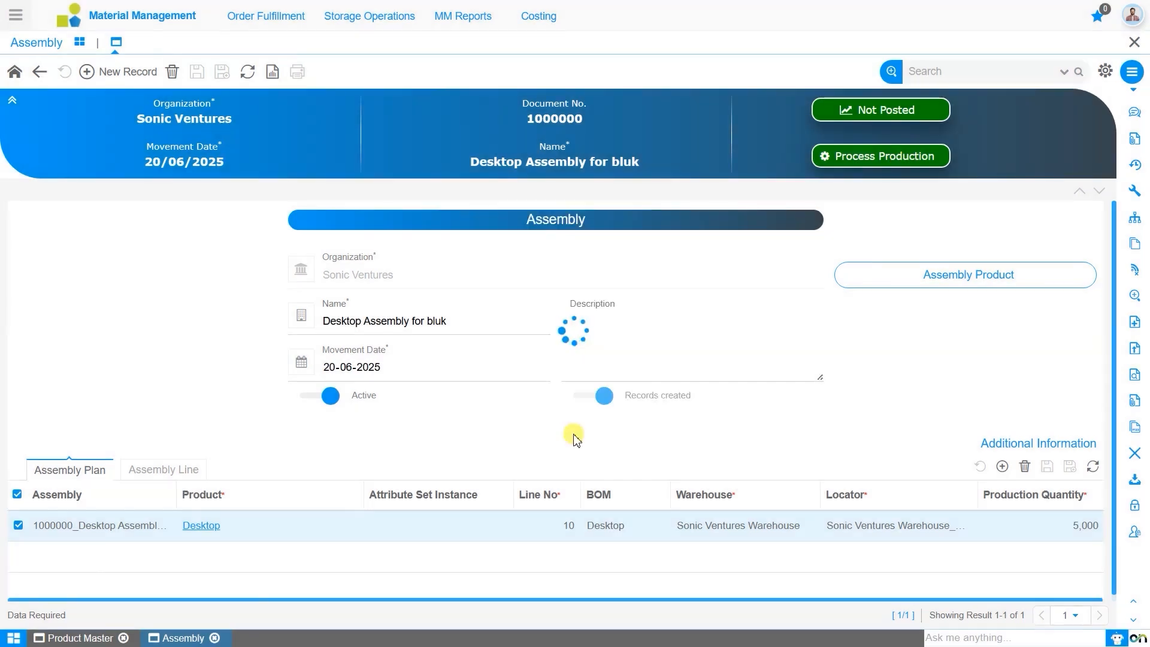
click(548, 358)
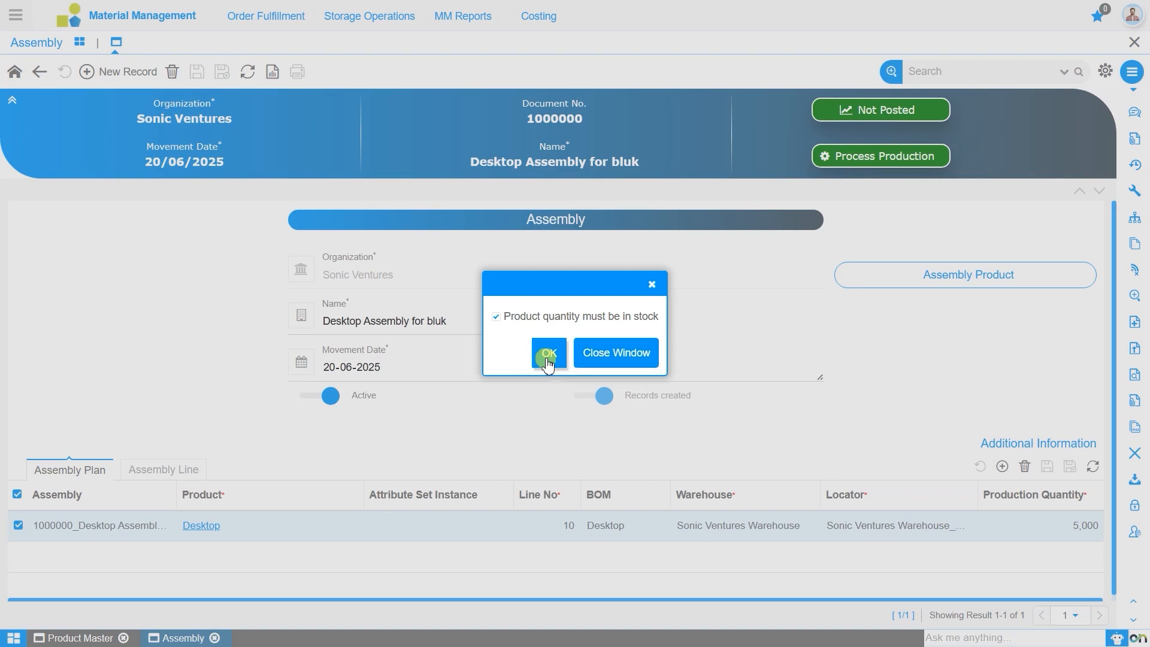
click(548, 358)
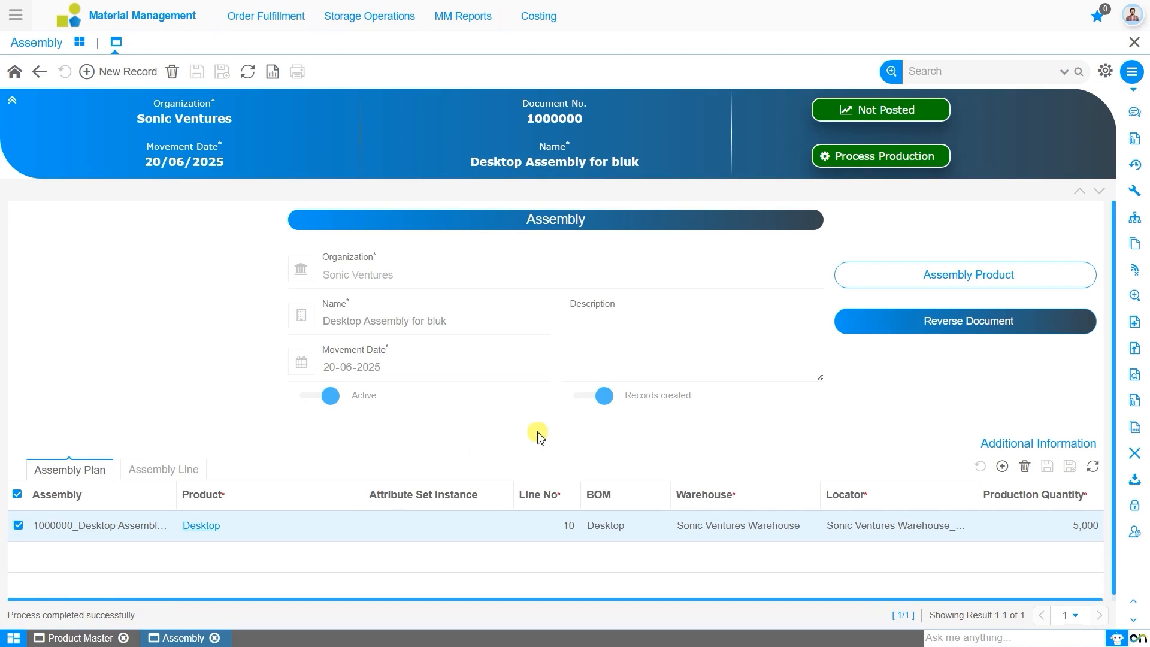
Step: Review the costs of the Desktop finished good and its components in Review Assembly Components and return to the assembly header
click(904, 275)
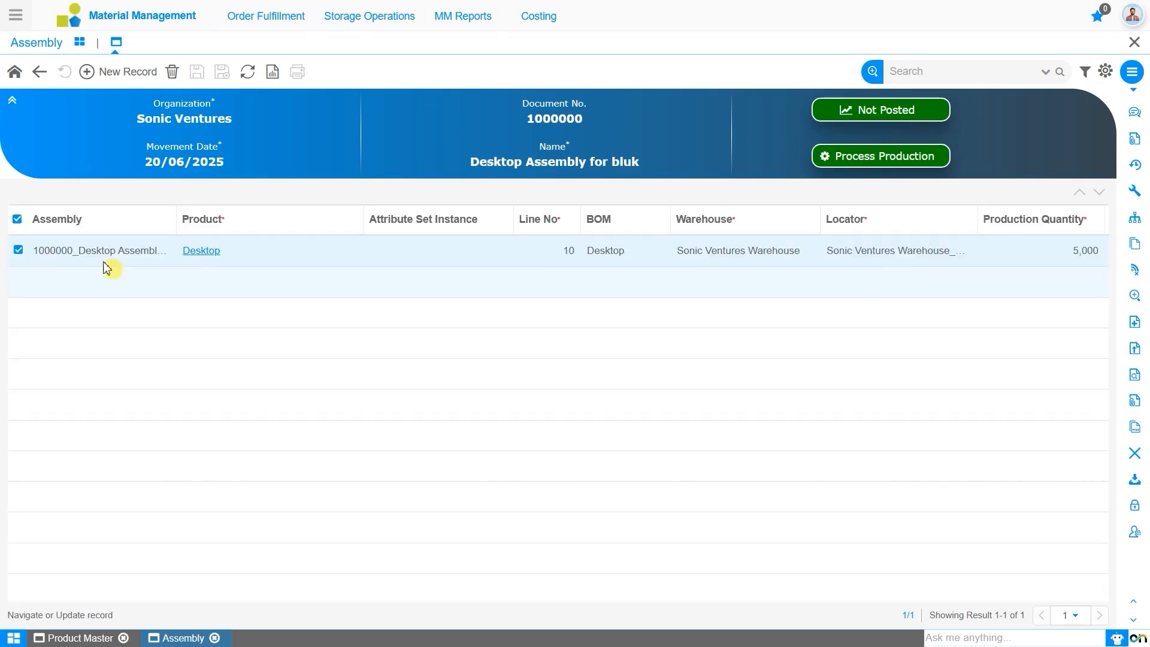
double_click(203, 259)
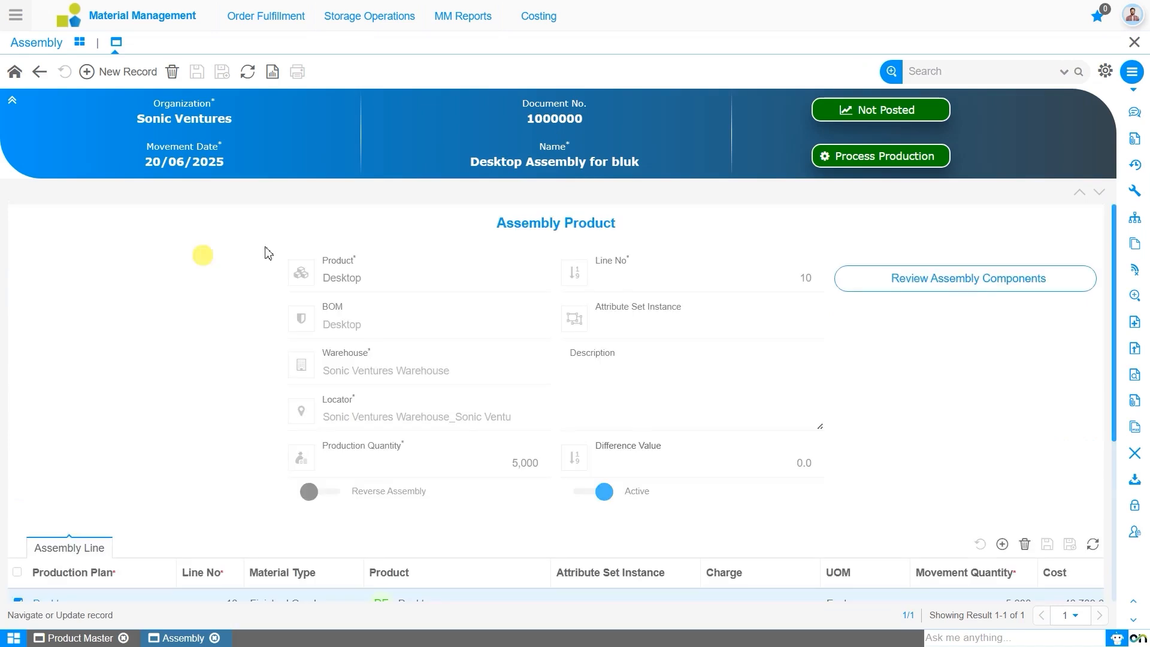
click(991, 288)
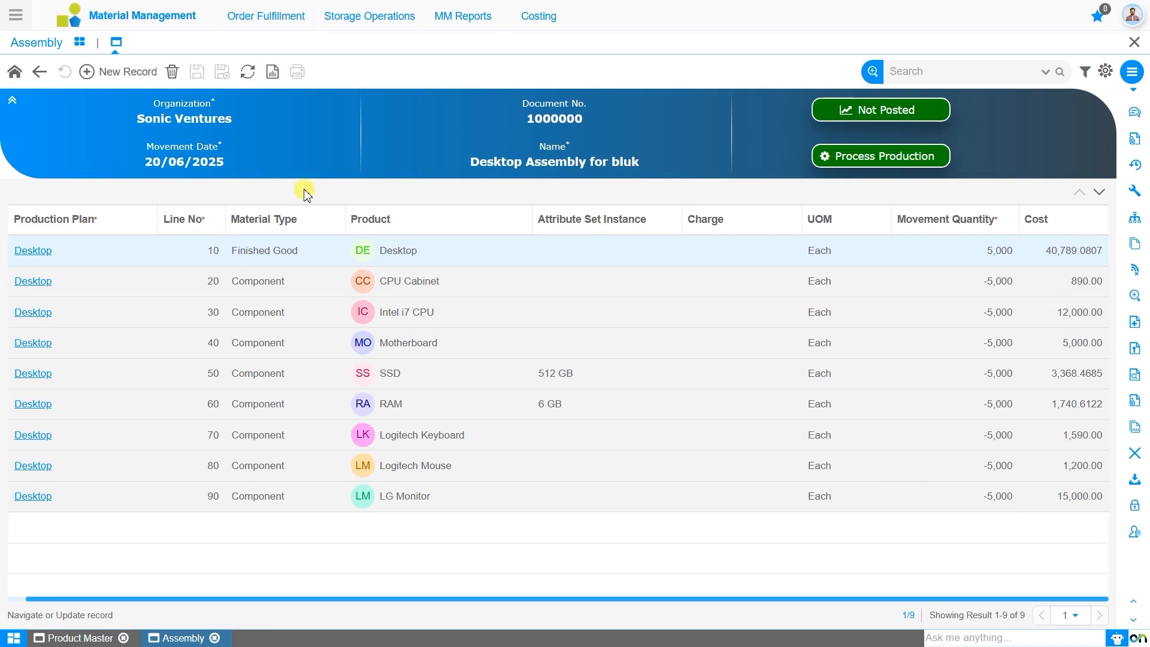
click(15, 75)
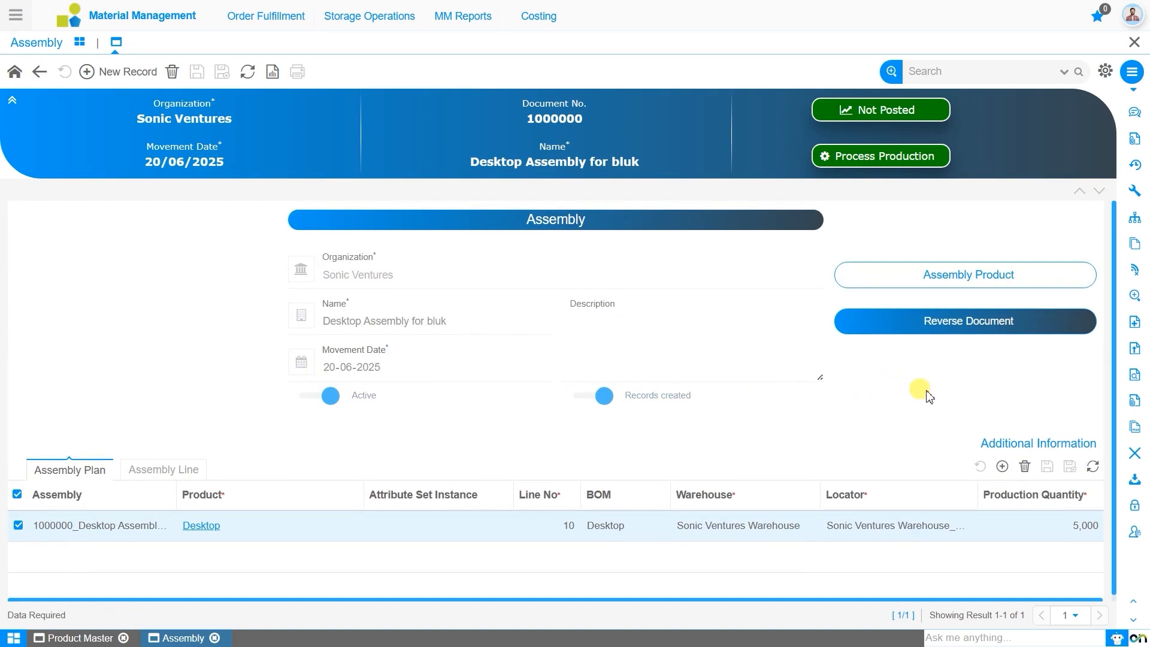
Step: Post the Desktop assembly to create its accounting entries and examine them in the Account Viewer
click(977, 327)
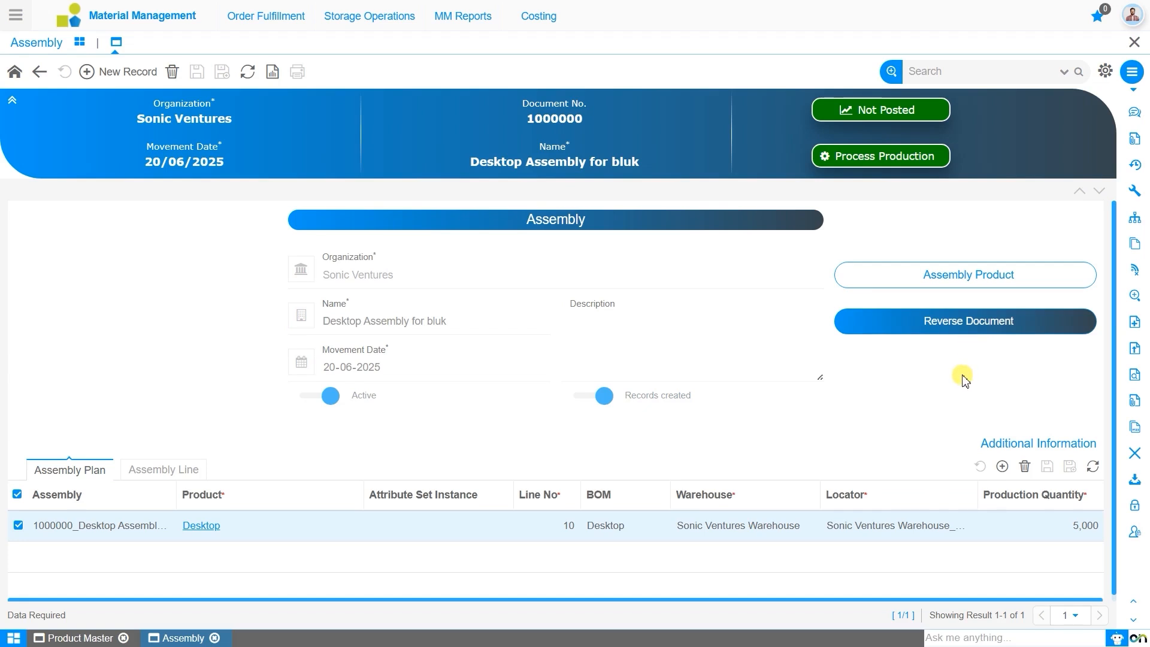
click(887, 119)
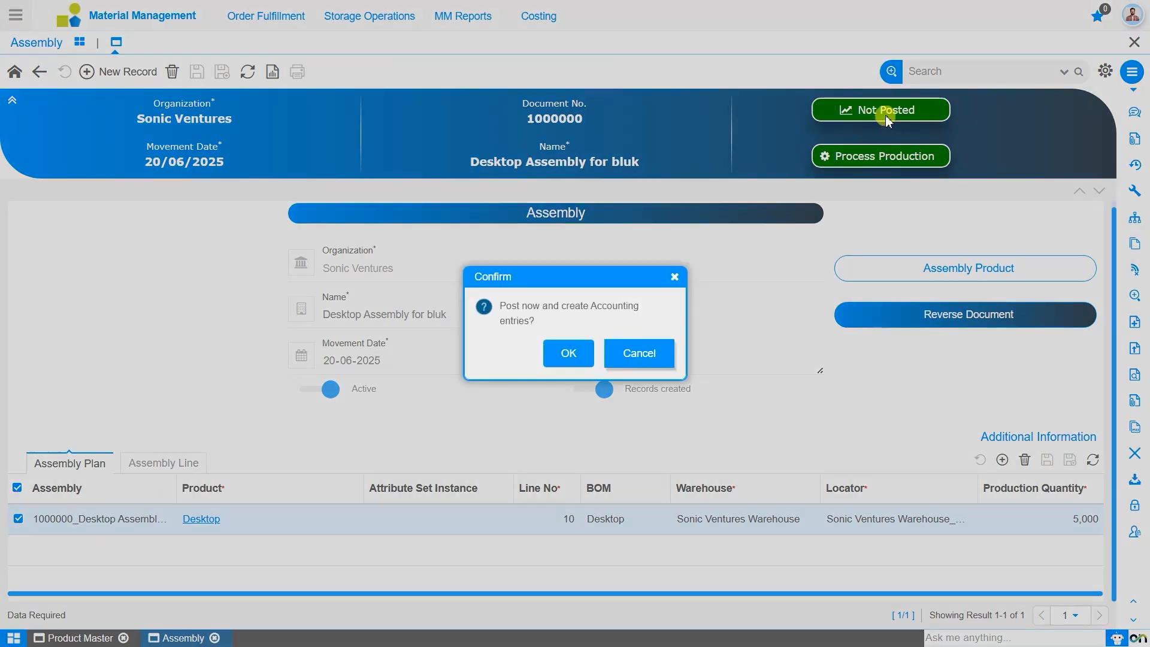
click(579, 360)
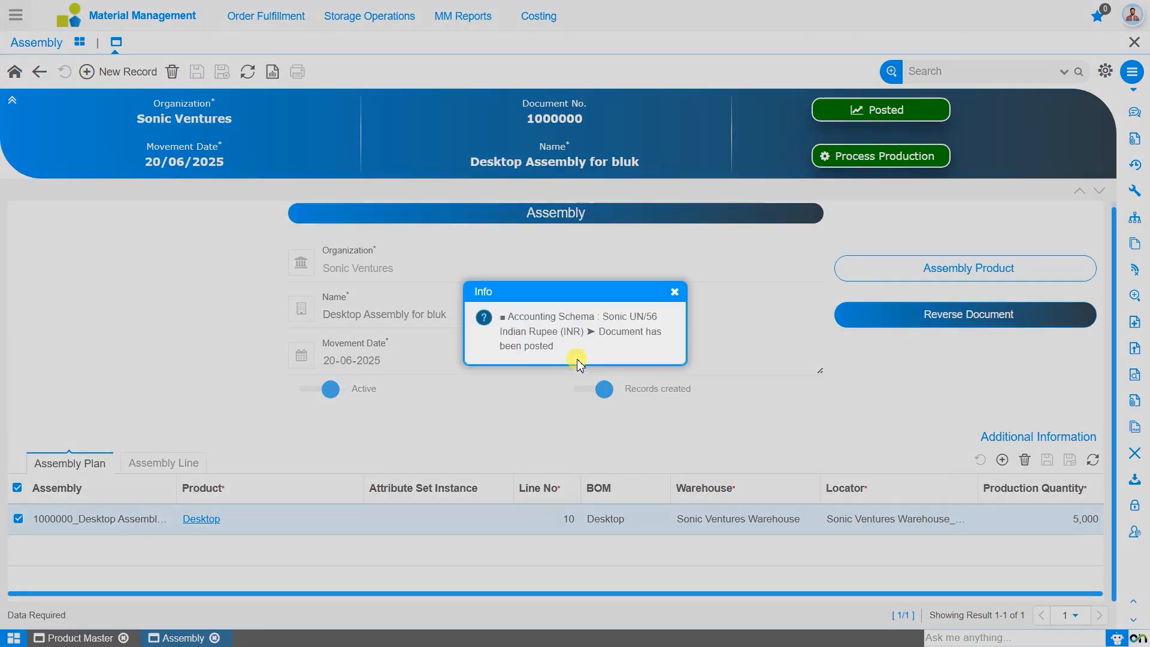
click(676, 293)
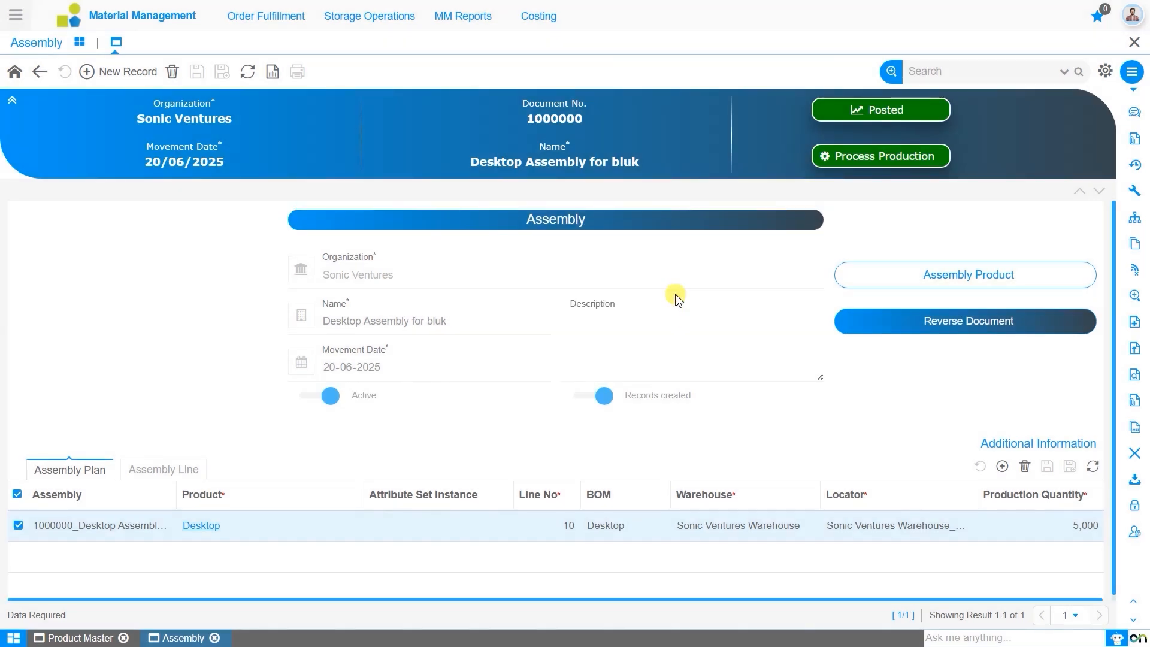
click(849, 111)
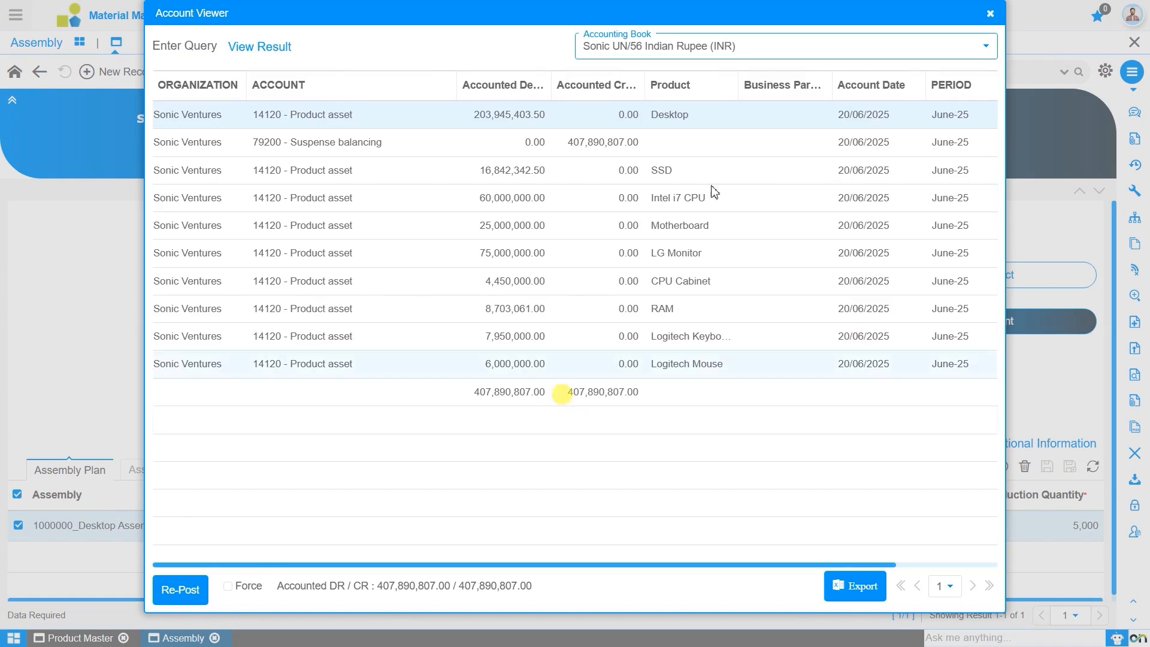
click(992, 14)
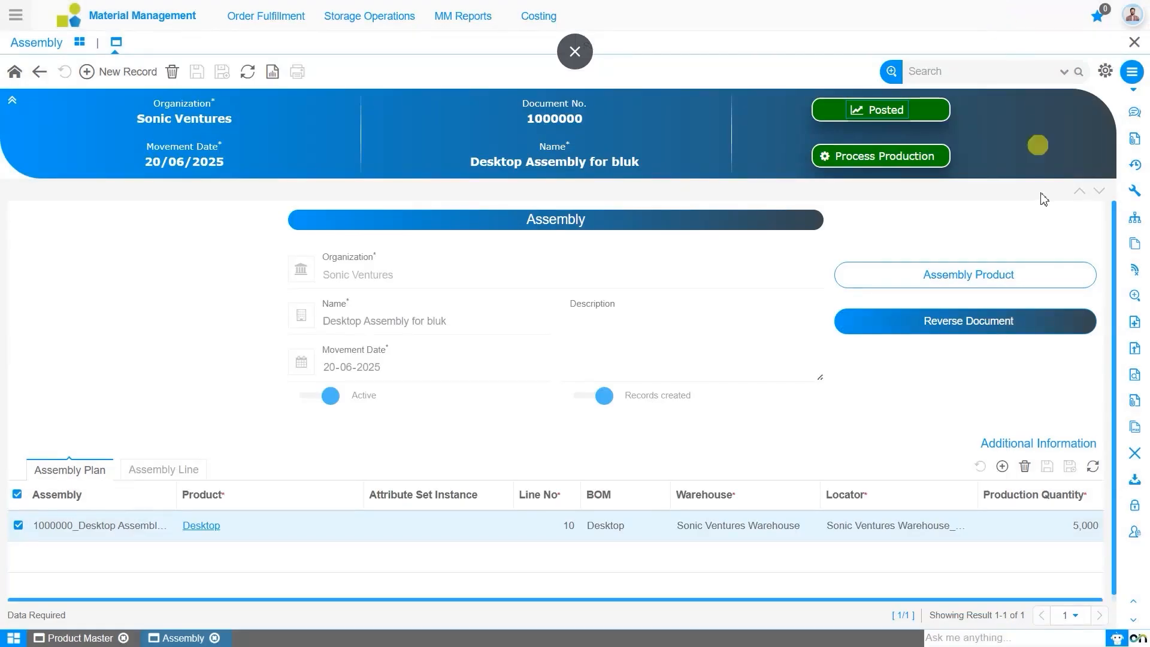